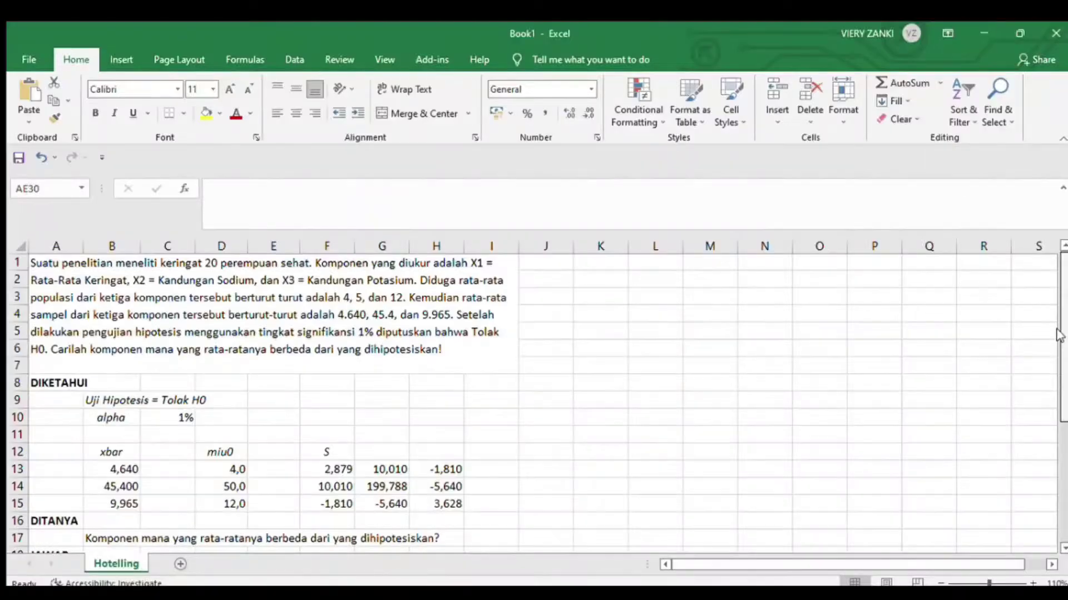
Step: Enter the sample size n as 20 in B21 and the number of variables p as 3 in C21
{"action": "scroll", "coordinate": [1063, 406], "scroll_direction": "down", "scroll_amount": 3}
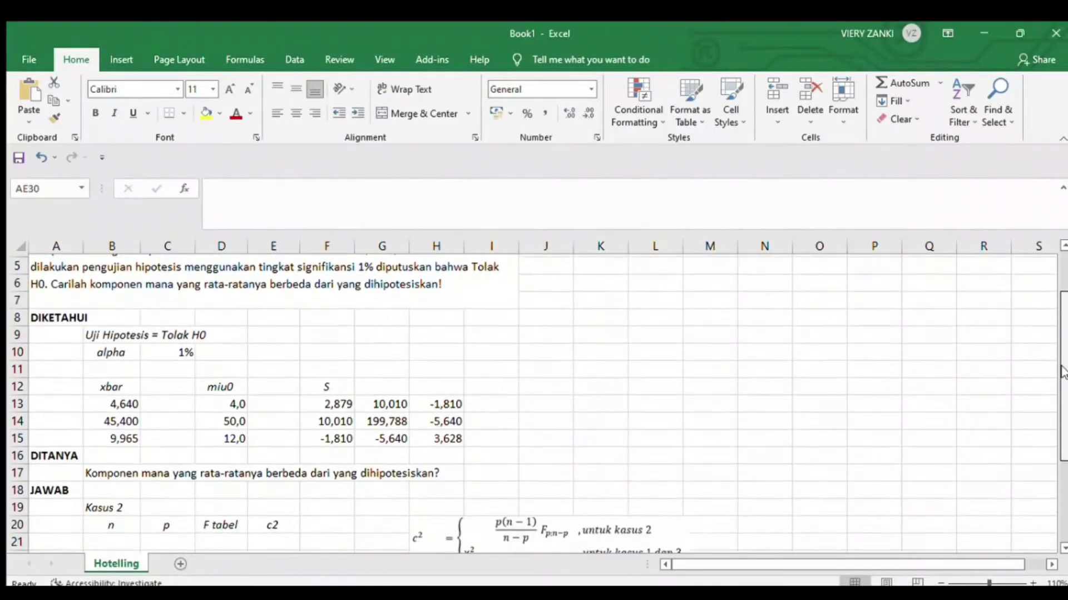
{"action": "left_click_drag", "start_coordinate": [1064, 405], "coordinate": [1065, 455]}
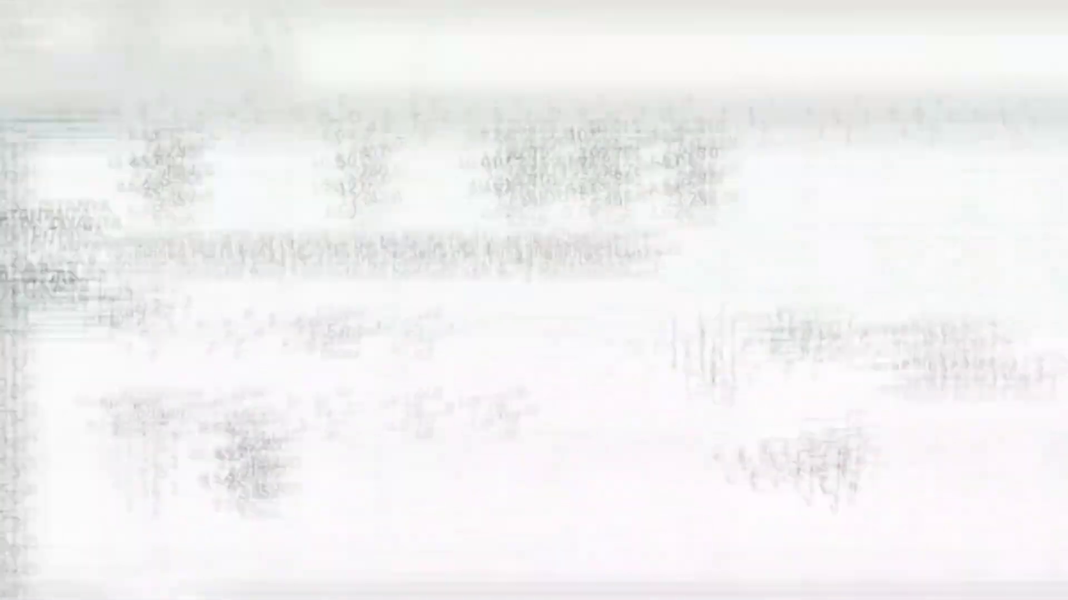
{"action": "left_click", "coordinate": [37, 366]}
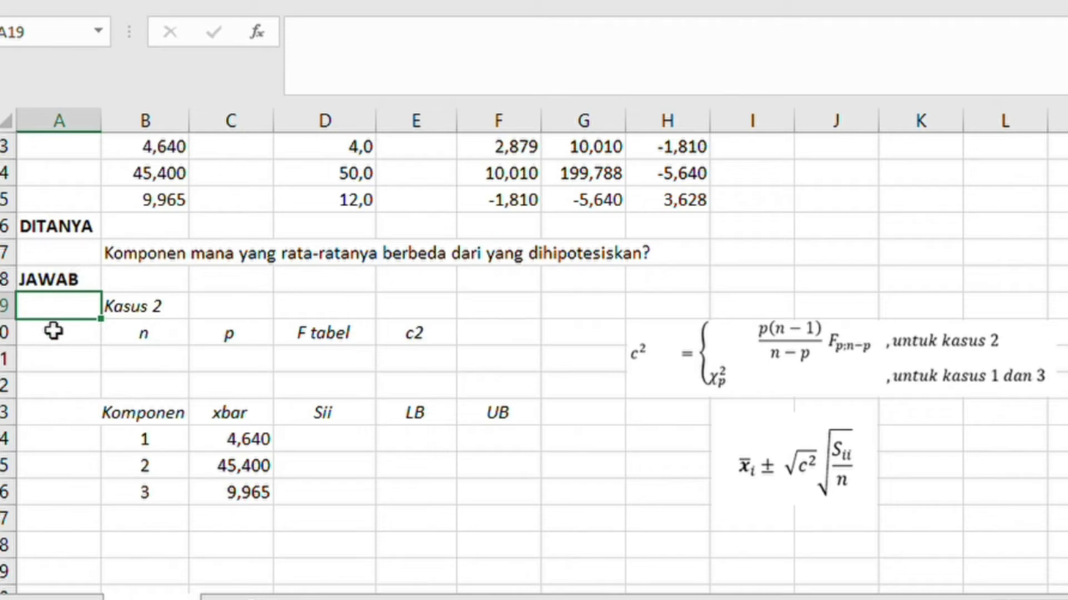
{"action": "left_click", "coordinate": [137, 355]}
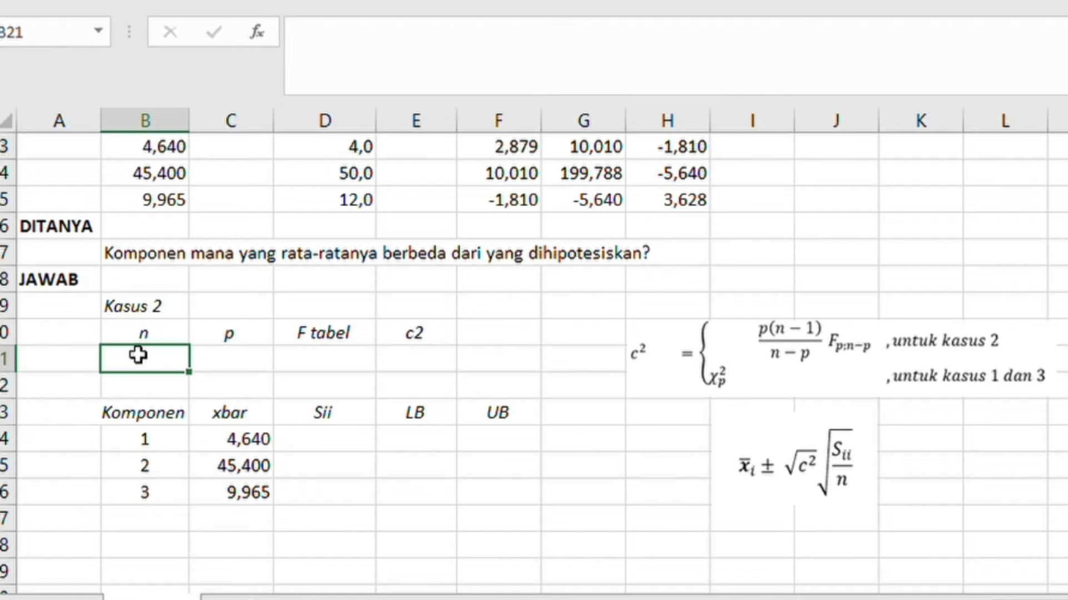
{"action": "type", "text": "20"}
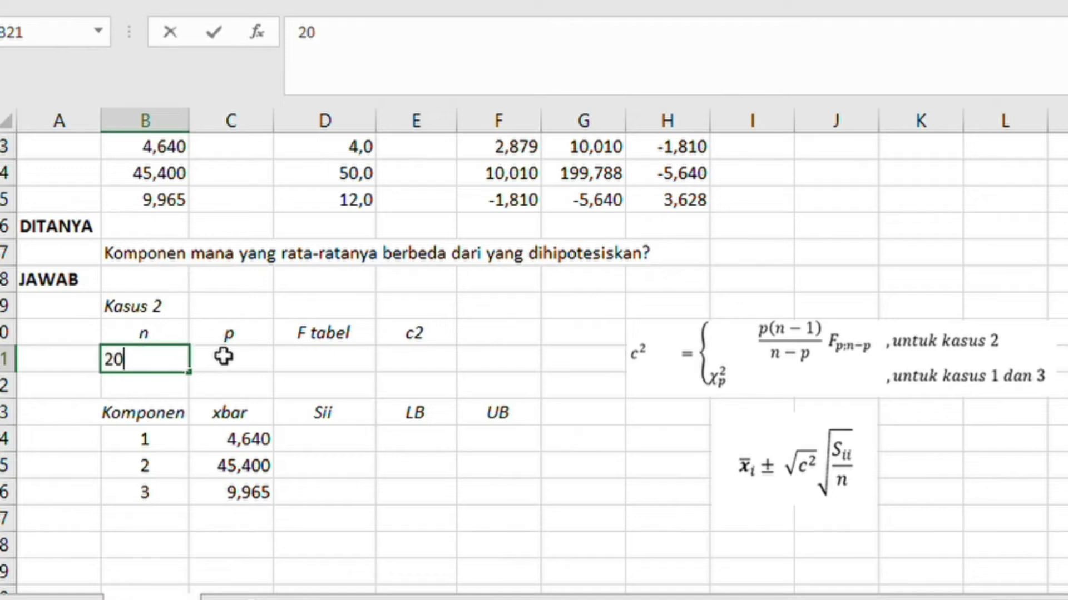
{"action": "left_click", "coordinate": [223, 356]}
{"action": "type", "text": "3"}
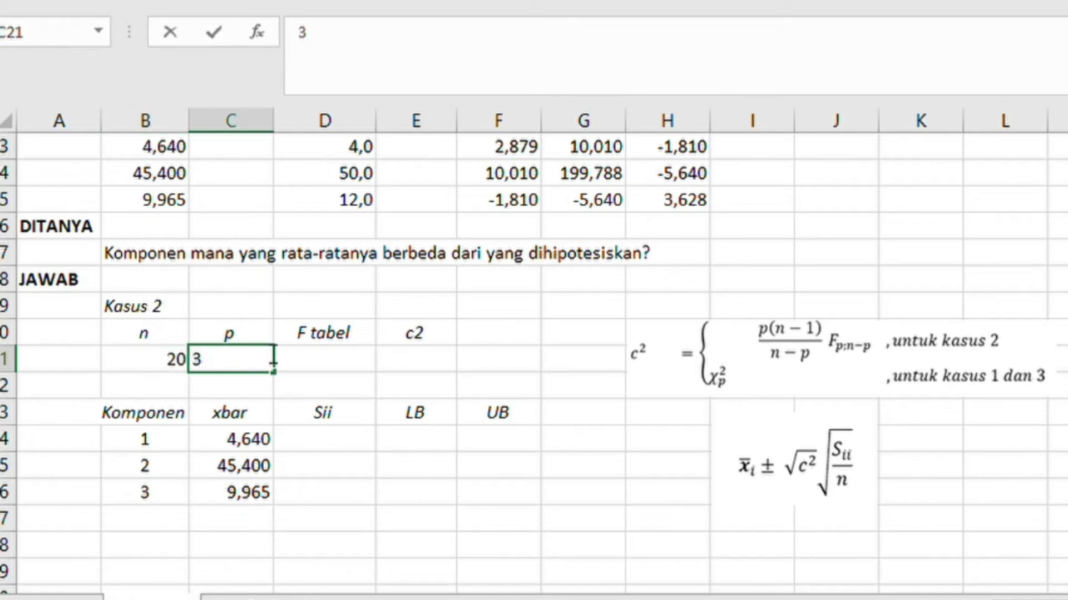
Step: Calculate the F tabel value in D21 with the formula =F.INV.RT(C10;C21;B21-C21)
{"action": "double_click", "coordinate": [336, 359]}
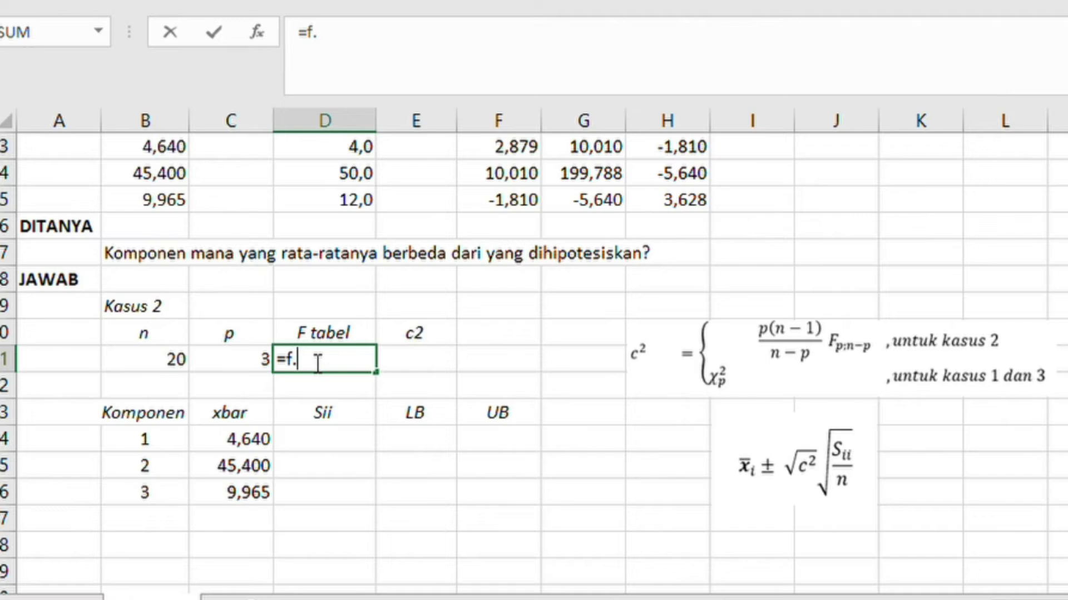
{"action": "double_click", "coordinate": [339, 434]}
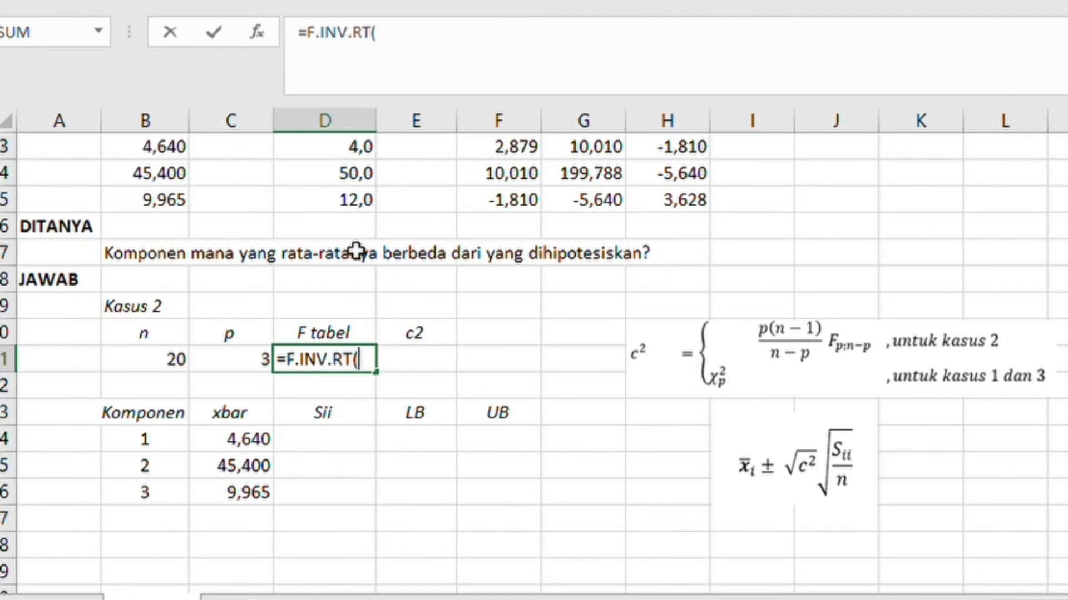
{"action": "scroll", "coordinate": [356, 250], "scroll_direction": "up", "scroll_amount": 4}
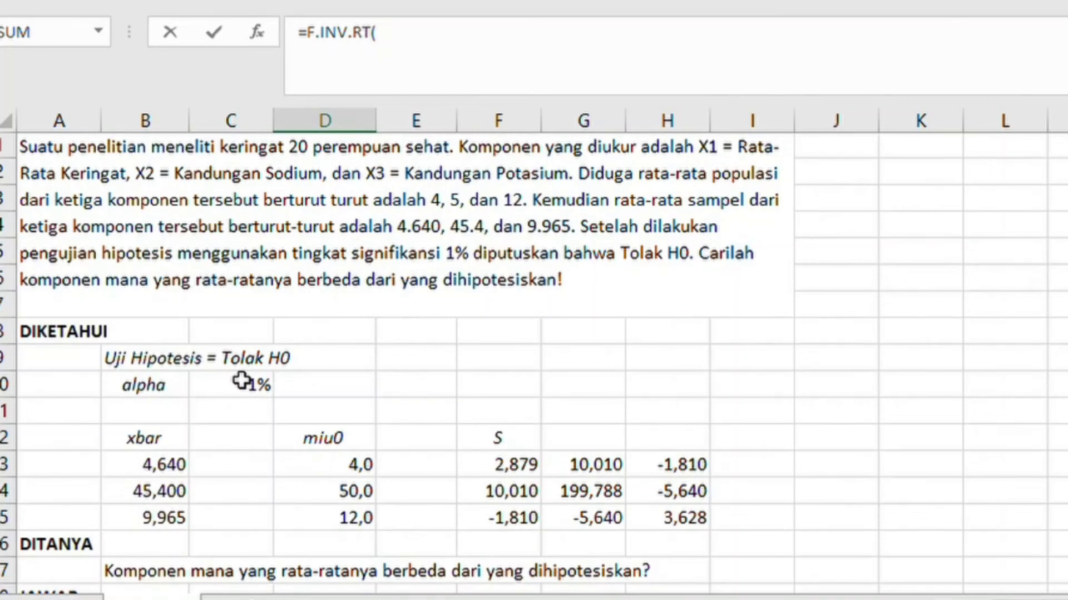
{"action": "left_click", "coordinate": [241, 382]}
{"action": "scroll", "coordinate": [359, 367], "scroll_direction": "down", "scroll_amount": 5}
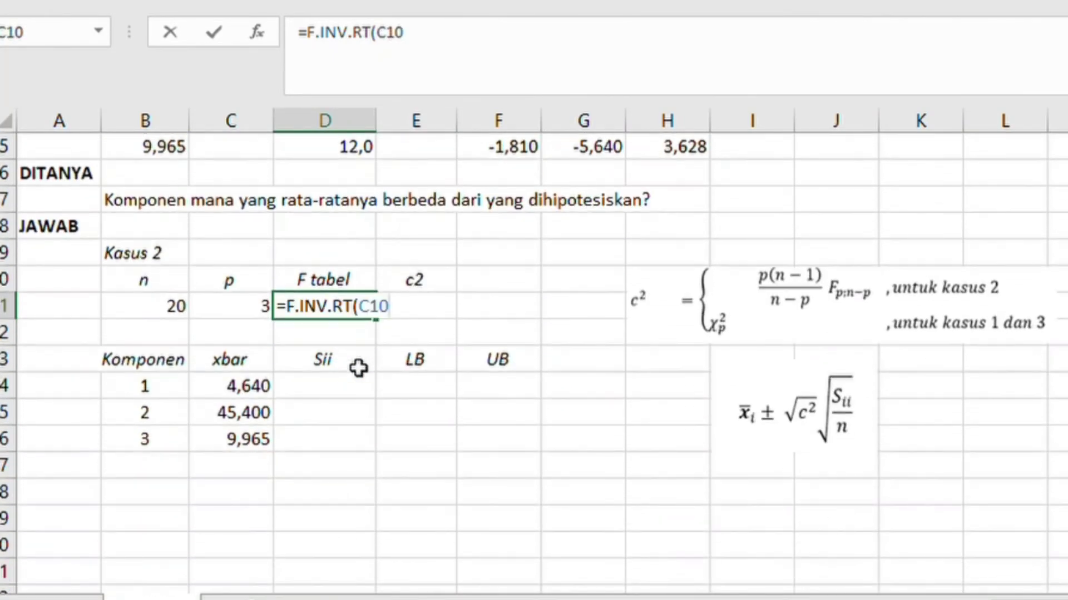
{"action": "left_click", "coordinate": [222, 304]}
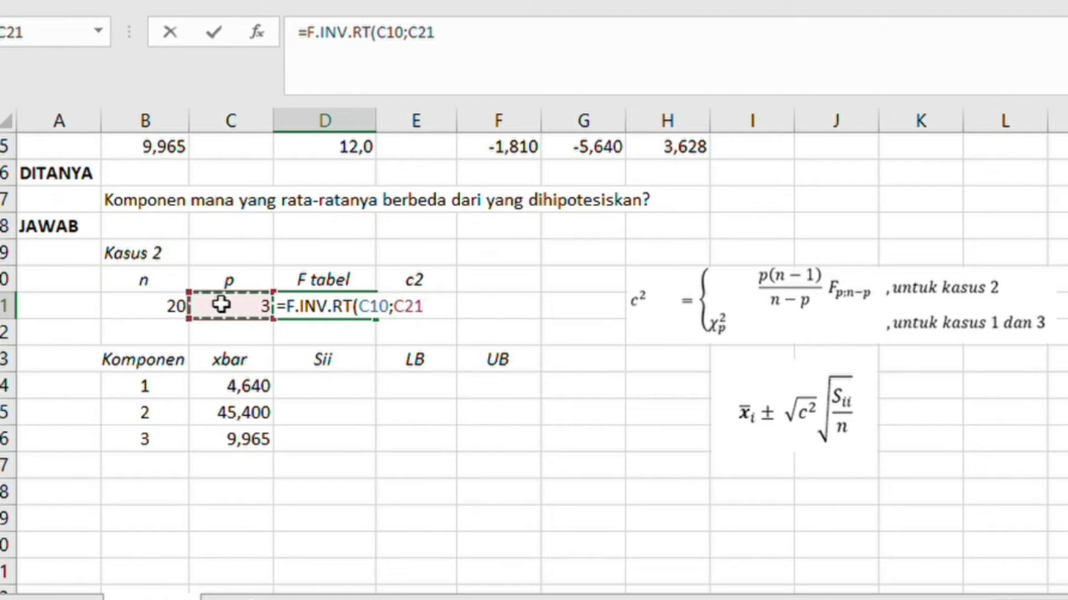
{"action": "type", "text": ";"}
{"action": "left_click", "coordinate": [135, 305]}
{"action": "type", "text": "-"}
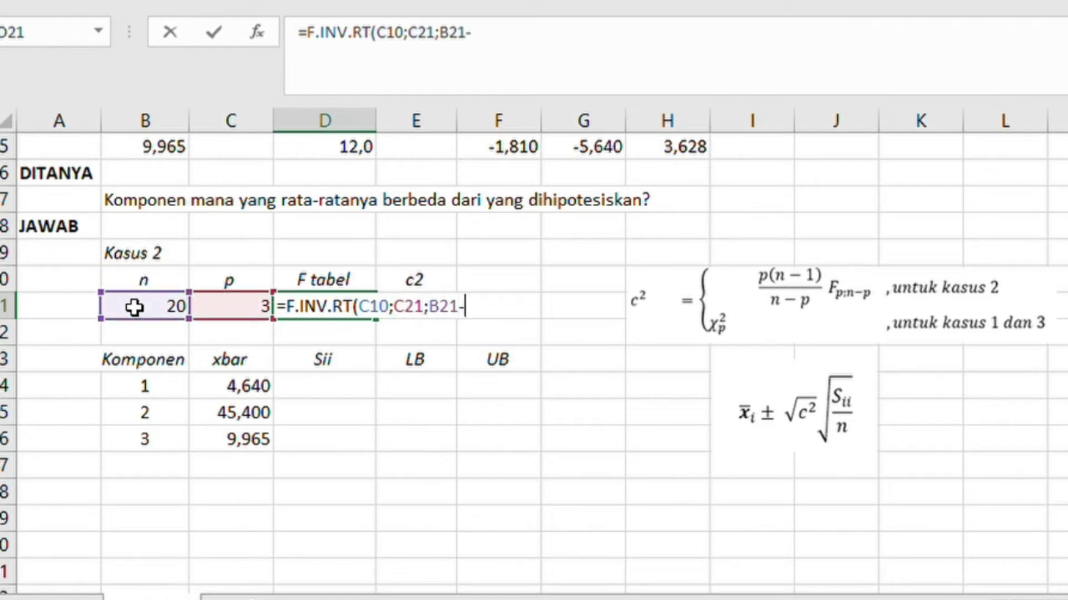
{"action": "left_click", "coordinate": [224, 304]}
{"action": "type", "text": ")"}
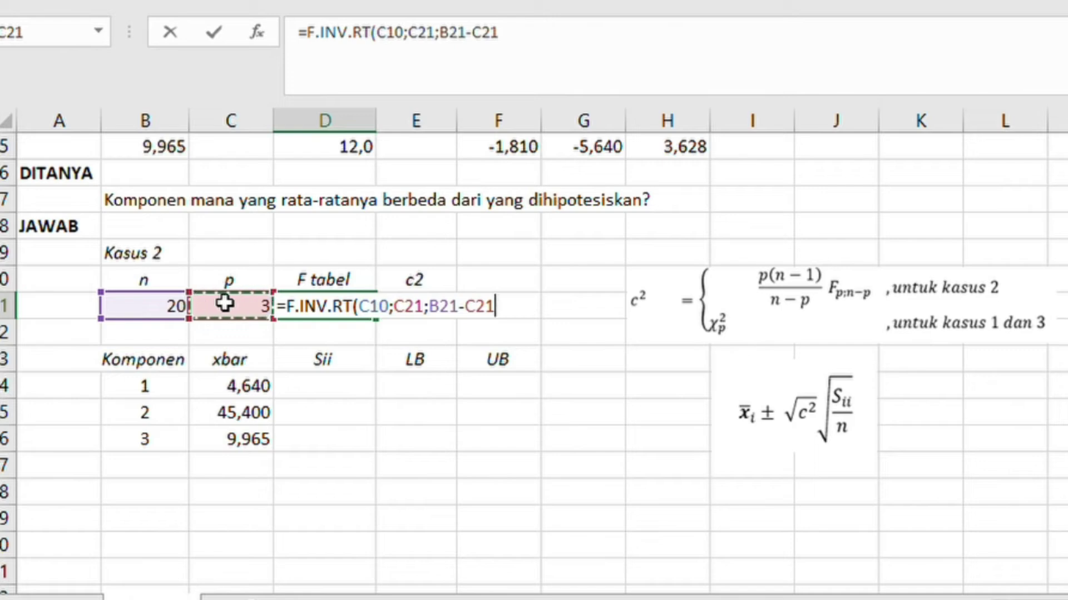
{"action": "key", "text": "Return"}
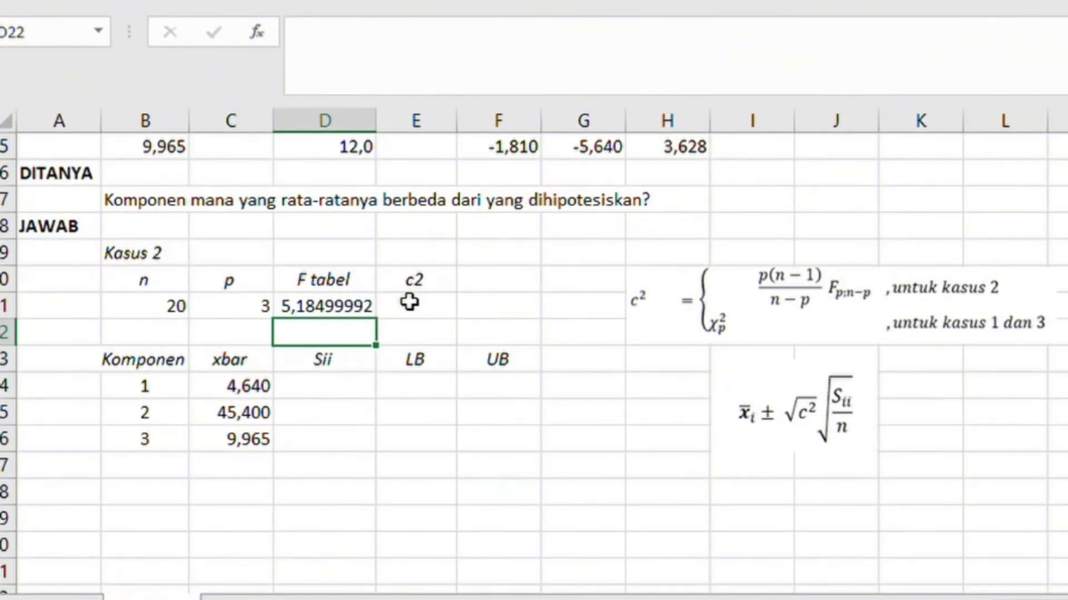
Step: Calculate c2 for case 2 in E21 with the formula =C21*(B21-1)/(B21-C21)*D21
{"action": "left_click", "coordinate": [409, 302]}
{"action": "double_click", "coordinate": [409, 302]}
{"action": "type", "text": "="}
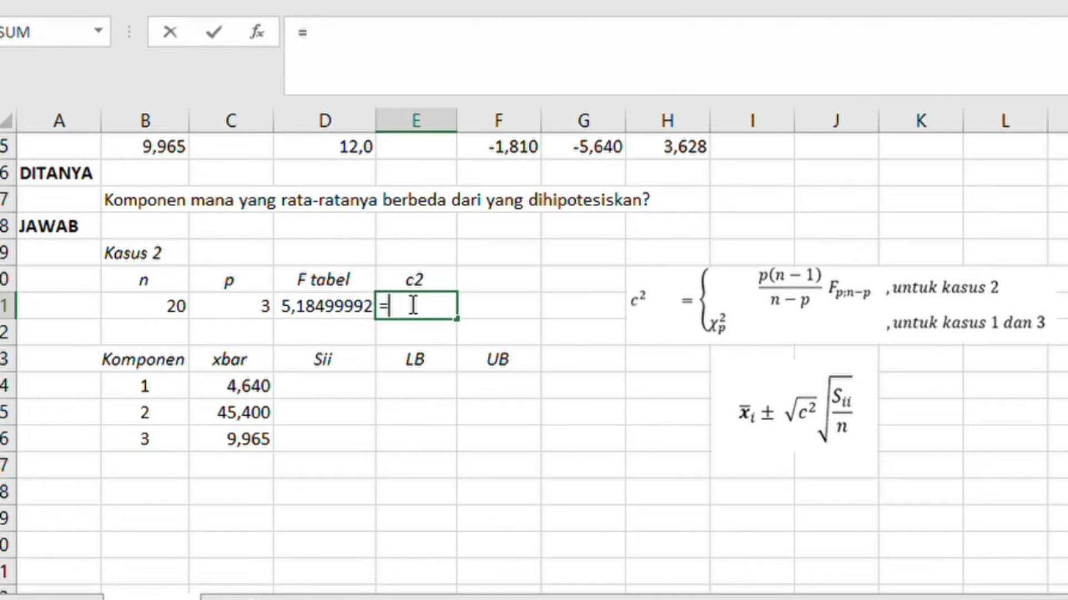
{"action": "left_click", "coordinate": [257, 303]}
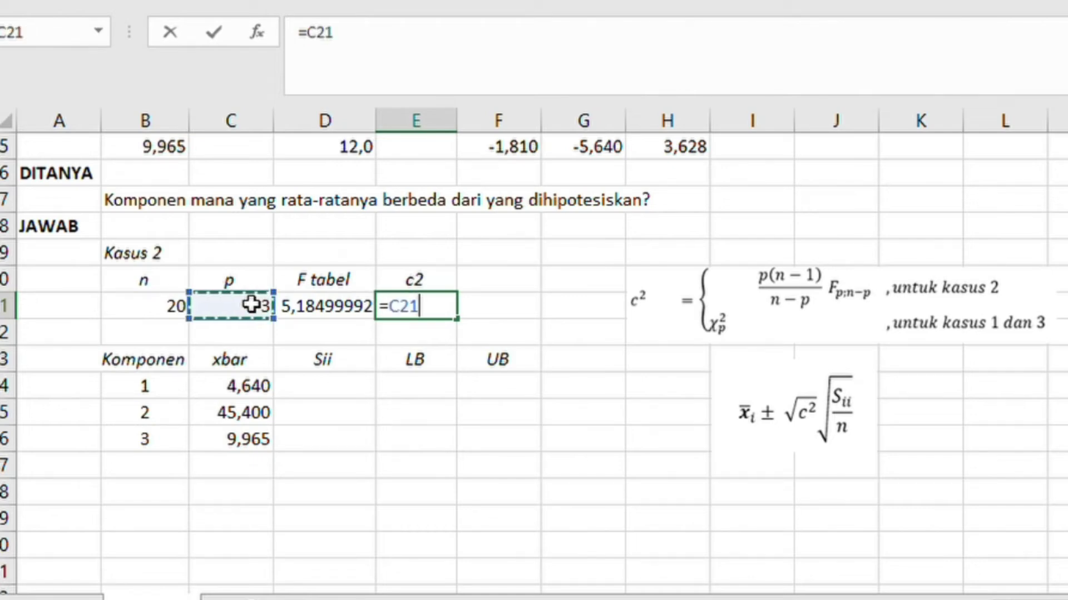
{"action": "type", "text": "*"}
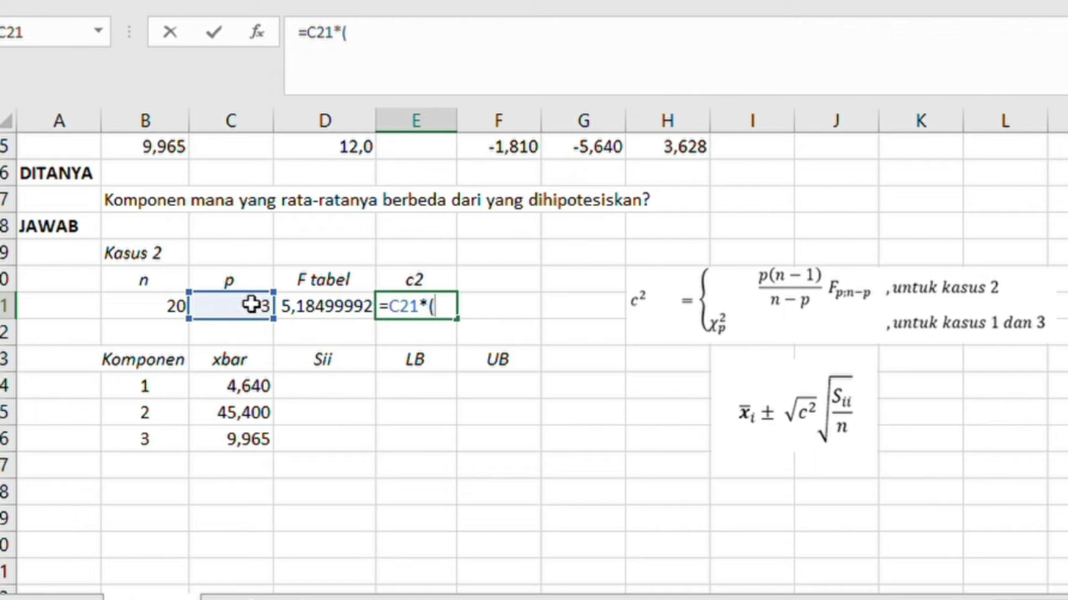
{"action": "type", "text": "("}
{"action": "left_click", "coordinate": [171, 314]}
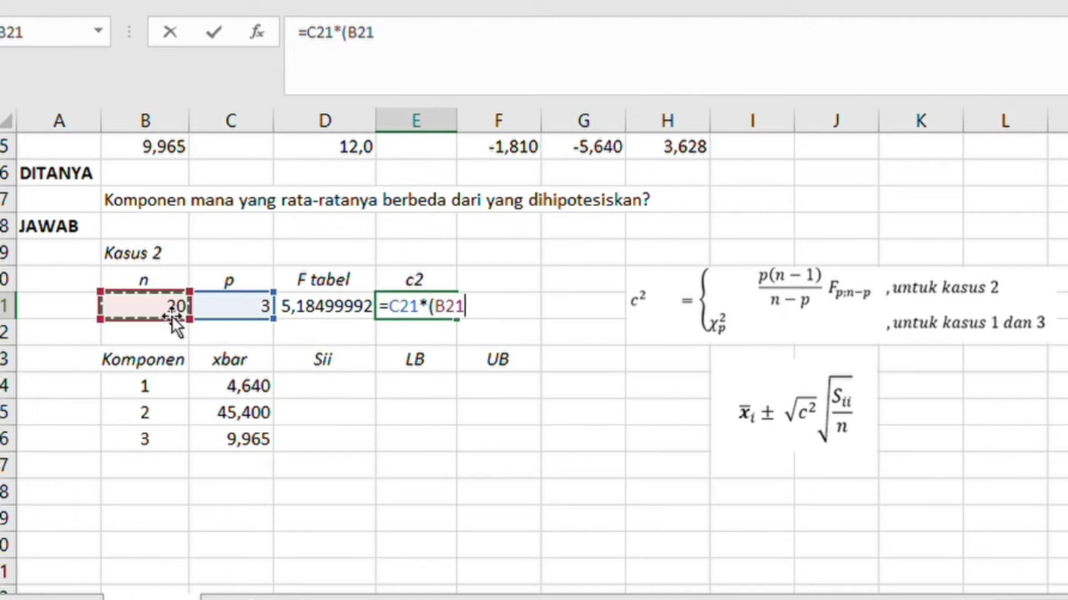
{"action": "type", "text": "1"}
{"action": "key", "text": "BackSpace"}
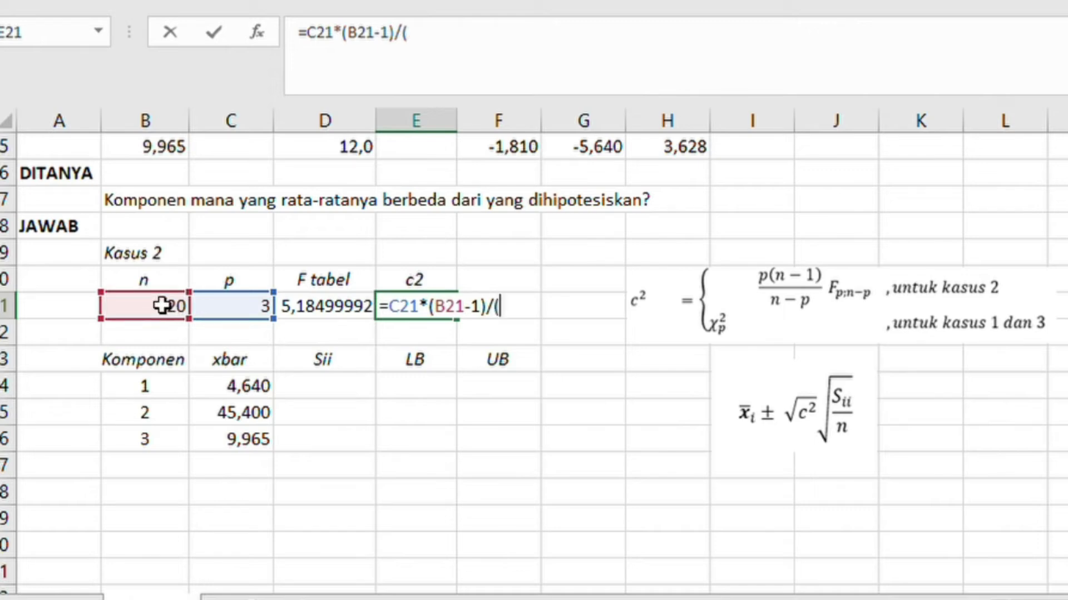
{"action": "left_click", "coordinate": [161, 305]}
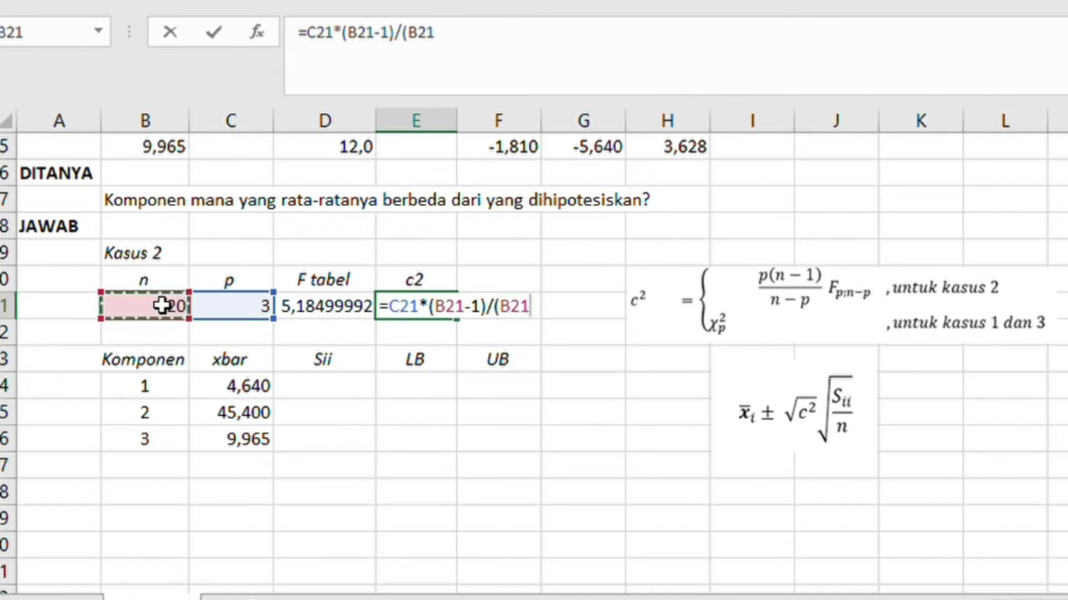
{"action": "type", "text": "-"}
{"action": "left_click", "coordinate": [222, 305]}
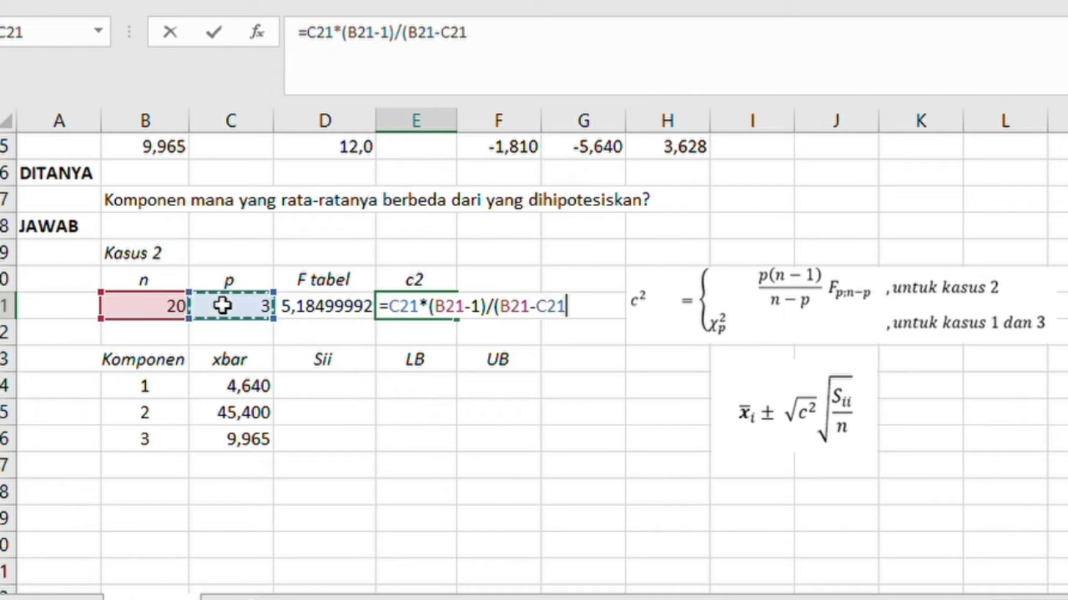
{"action": "type", "text": ")"}
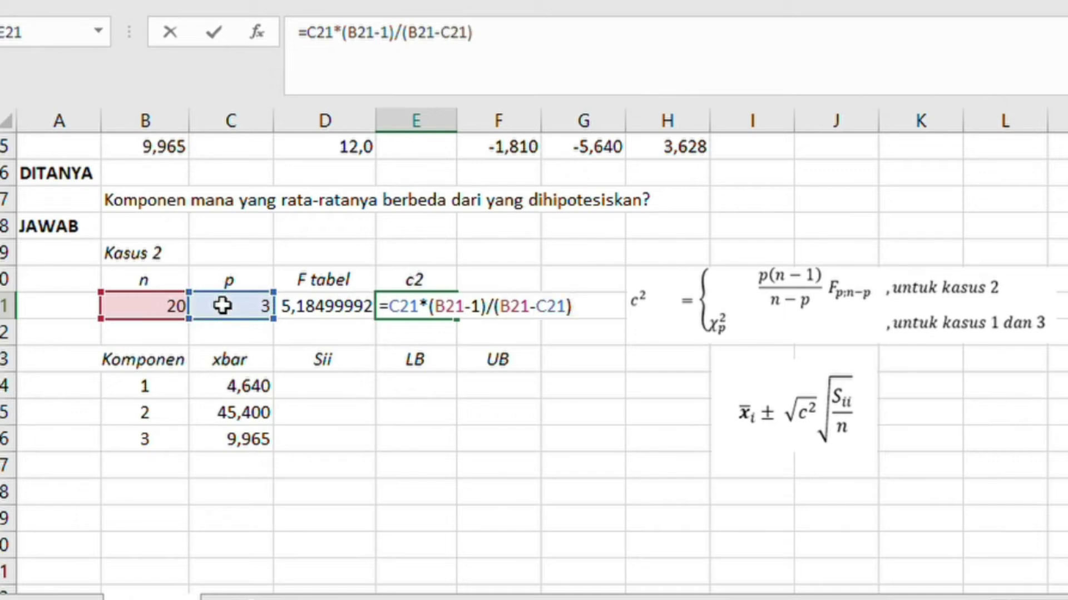
{"action": "type", "text": "*"}
{"action": "left_click", "coordinate": [314, 306]}
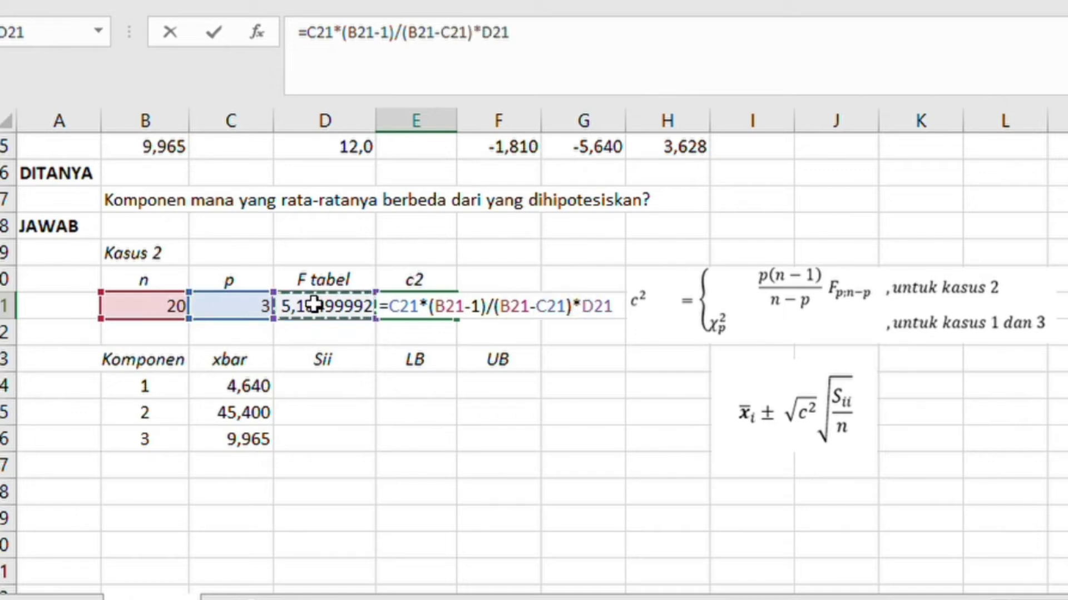
{"action": "key", "text": "Return"}
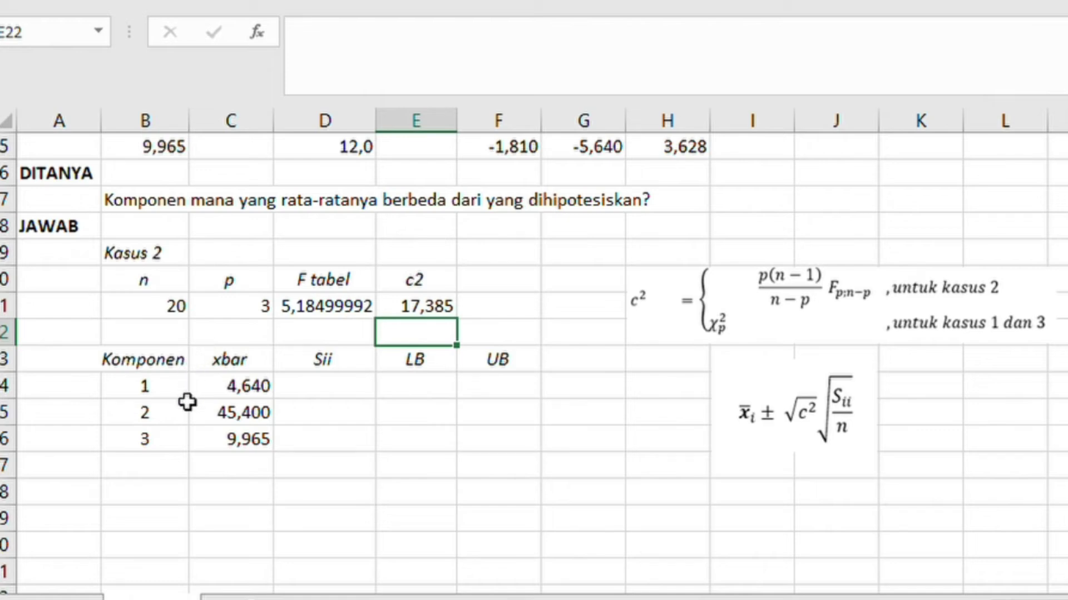
Step: Fill the Sii column with the diagonal of matrix S, using =F13 in D24, =G14 in D25 and =H15 in D26
{"action": "left_click", "coordinate": [318, 383]}
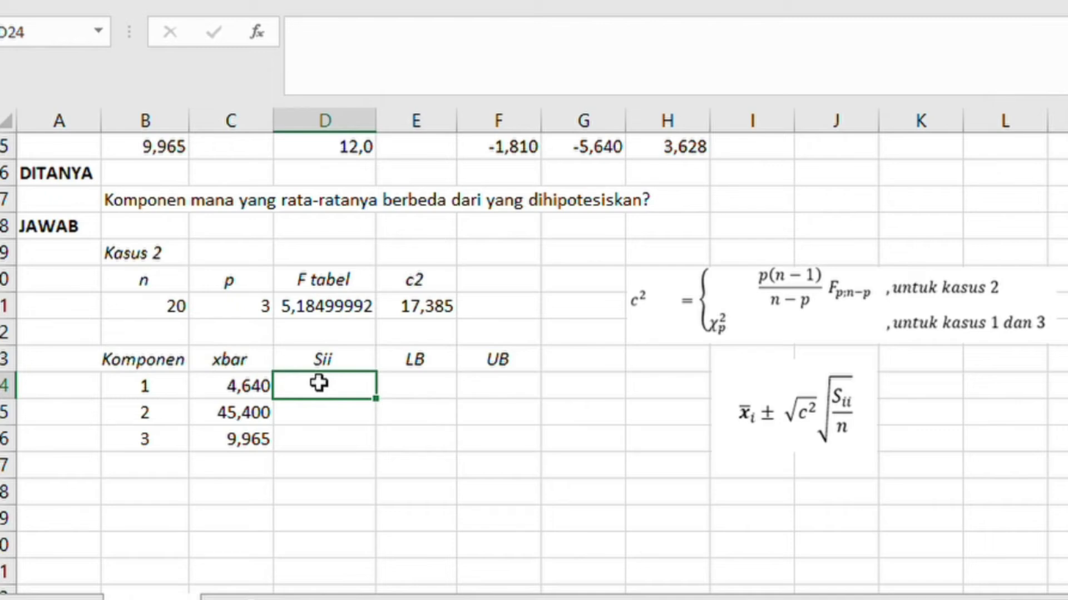
{"action": "type", "text": "="}
{"action": "scroll", "coordinate": [318, 383], "scroll_direction": "up", "scroll_amount": 1}
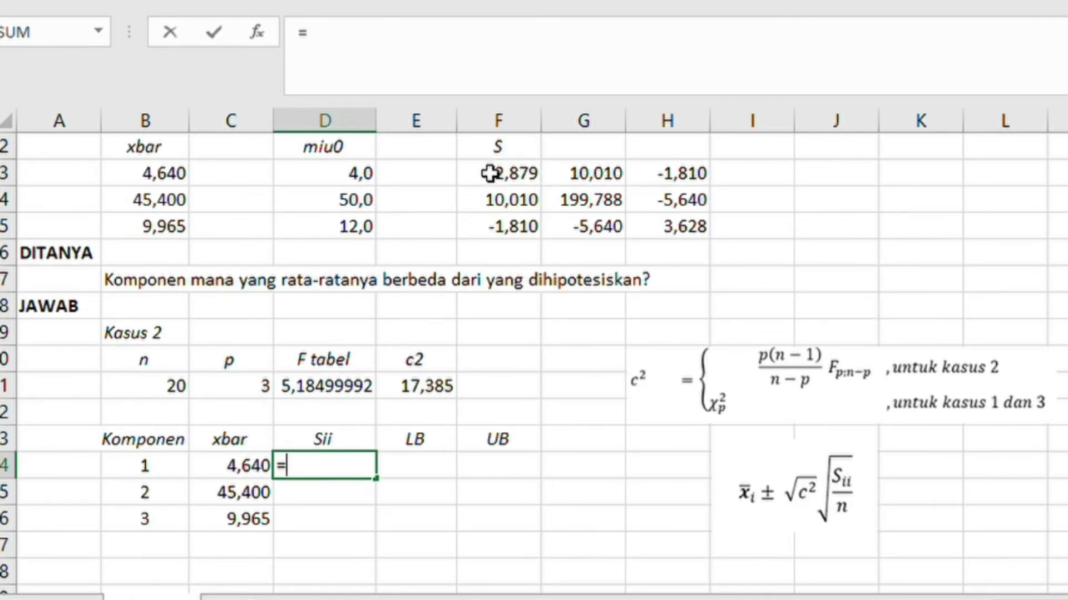
{"action": "left_click", "coordinate": [489, 173]}
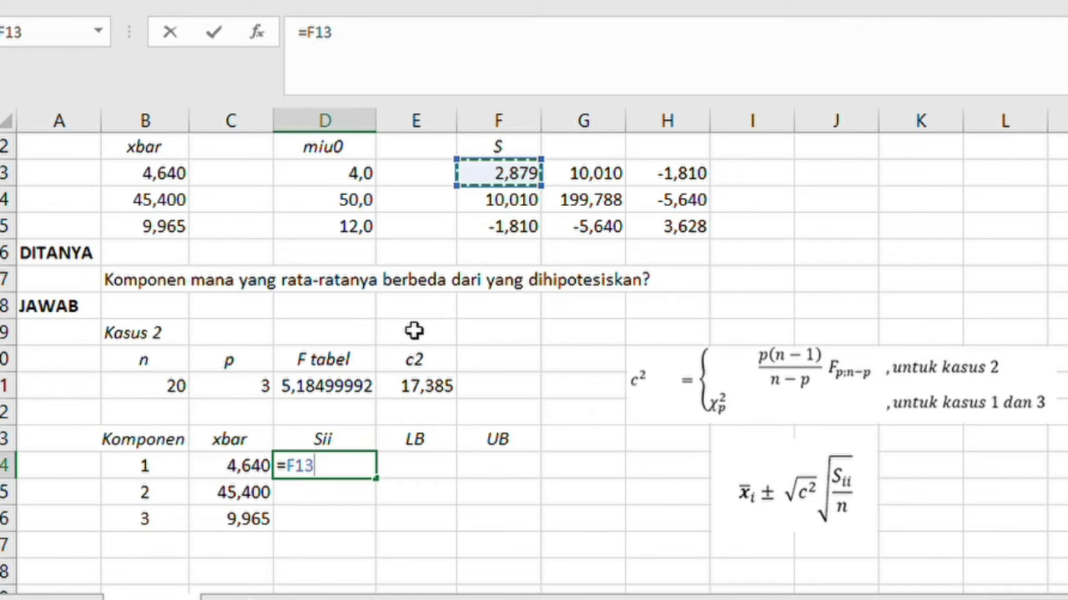
{"action": "key", "text": "Return"}
{"action": "type", "text": "="}
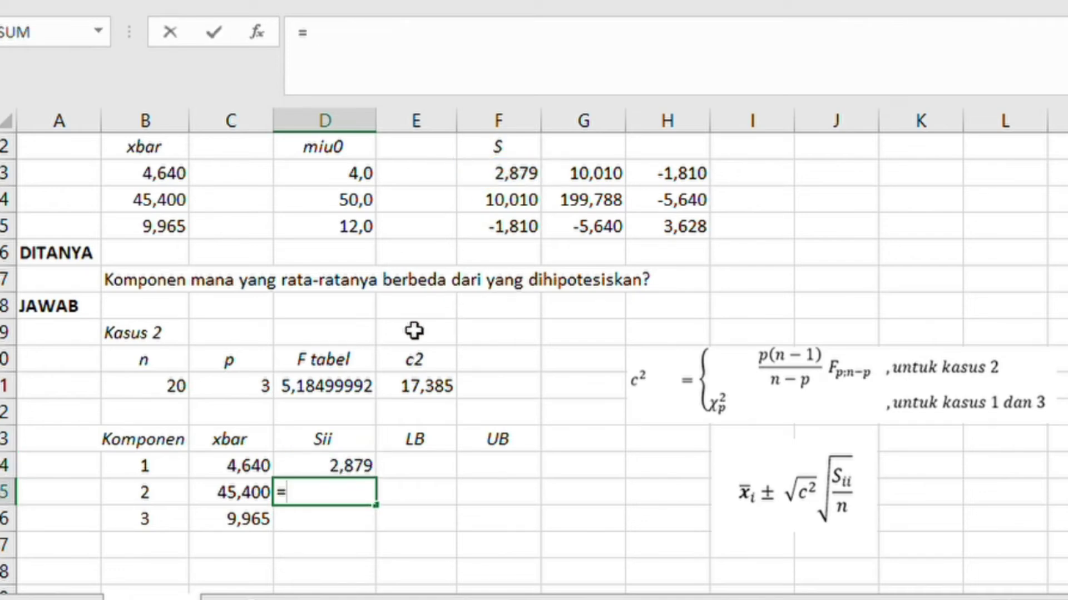
{"action": "left_click", "coordinate": [577, 198]}
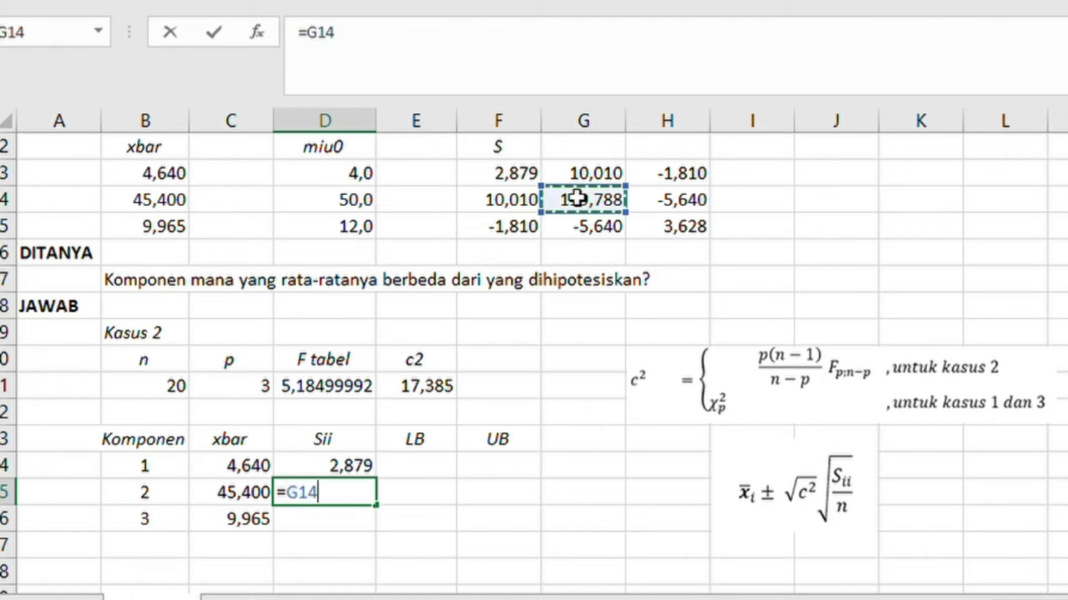
{"action": "key", "text": "Return"}
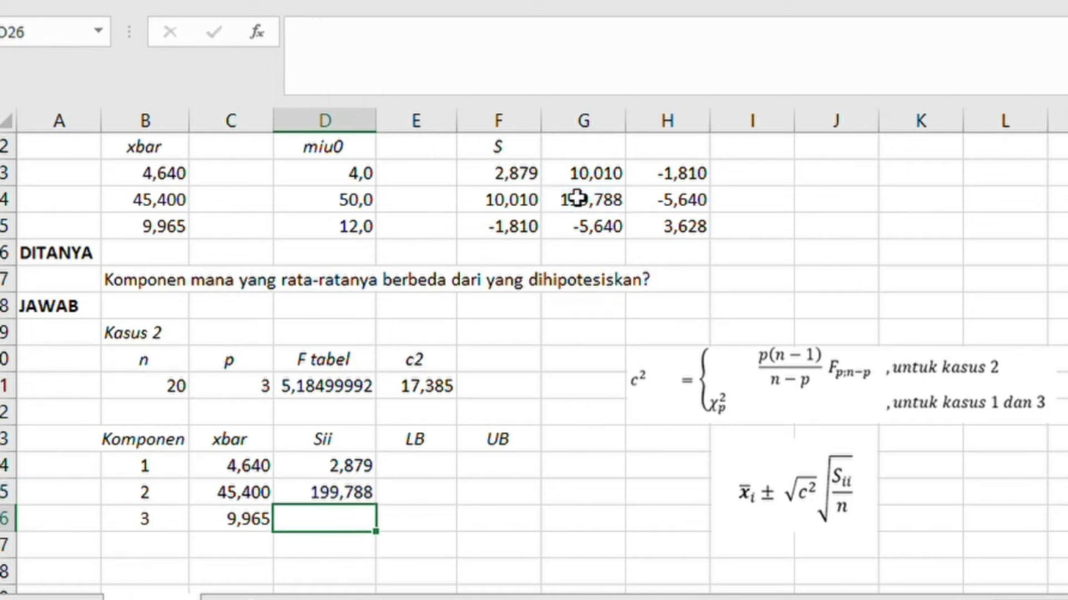
{"action": "type", "text": "="}
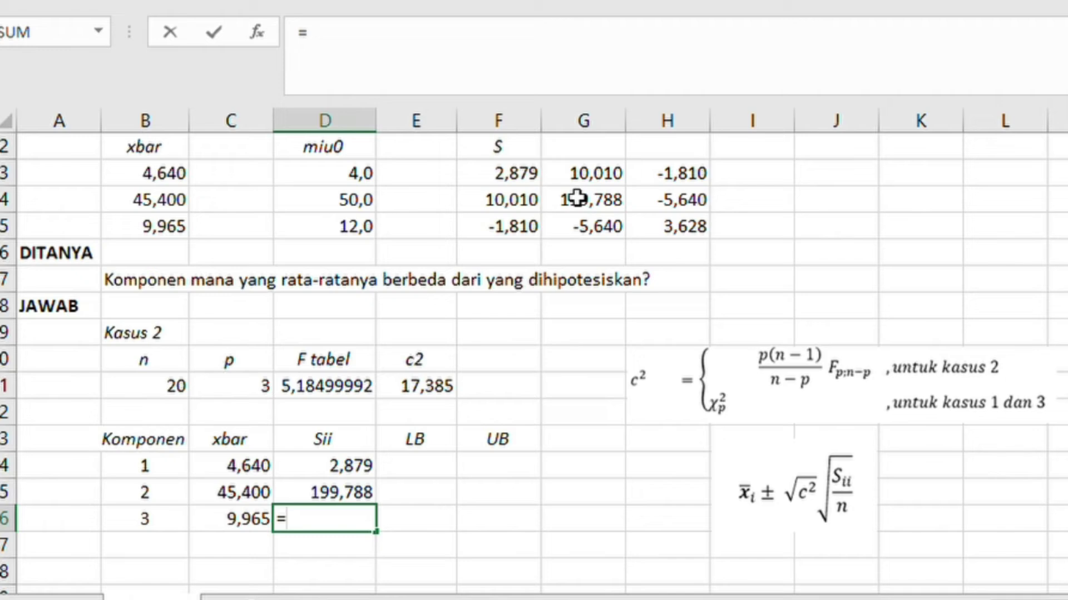
{"action": "left_click", "coordinate": [676, 227]}
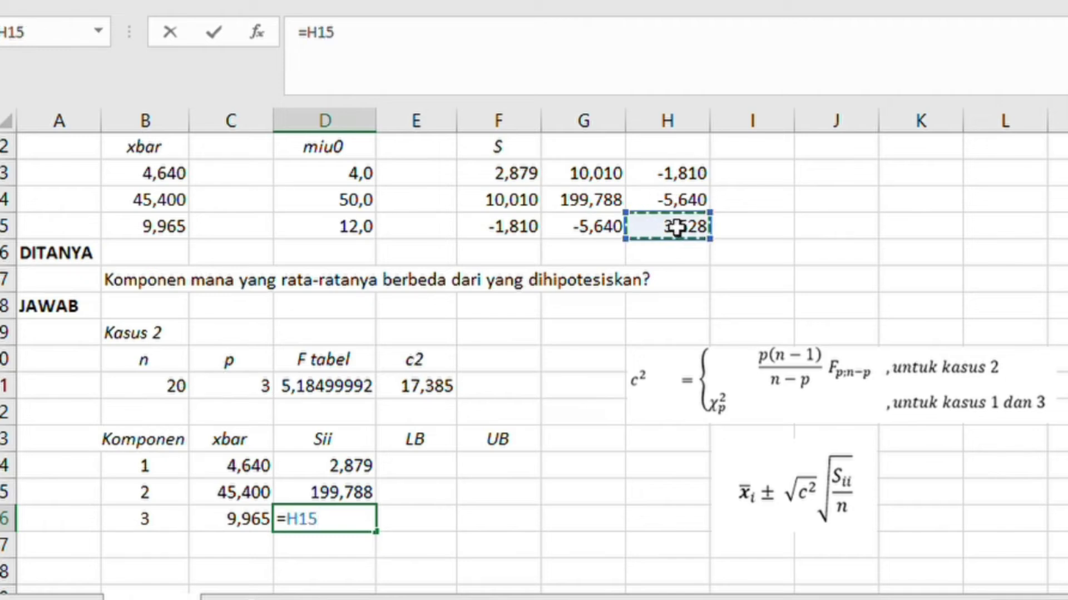
{"action": "key", "text": "Return"}
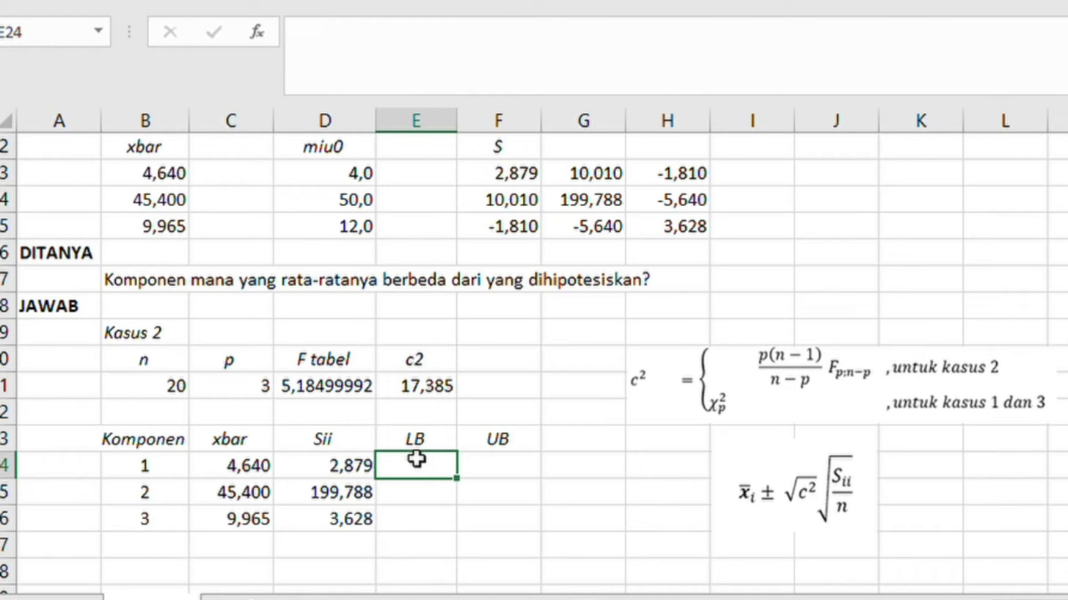
Step: Calculate the lower bound LB for component 1 in E24 with the formula =C24-SQRT(E21)*SQRT(D24/B21)
{"action": "type", "text": "="}
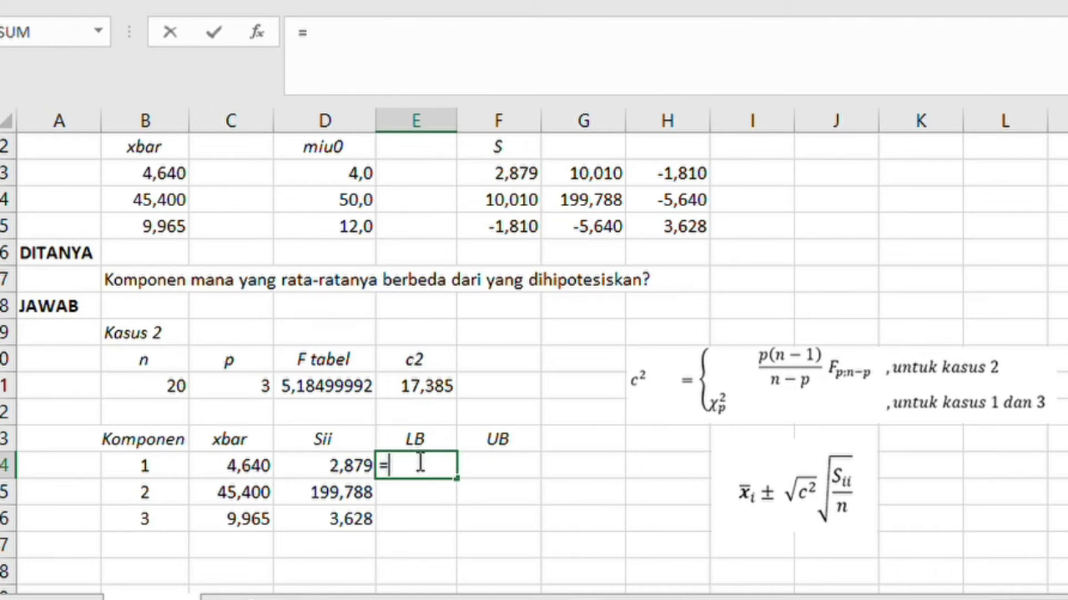
{"action": "left_click", "coordinate": [228, 465]}
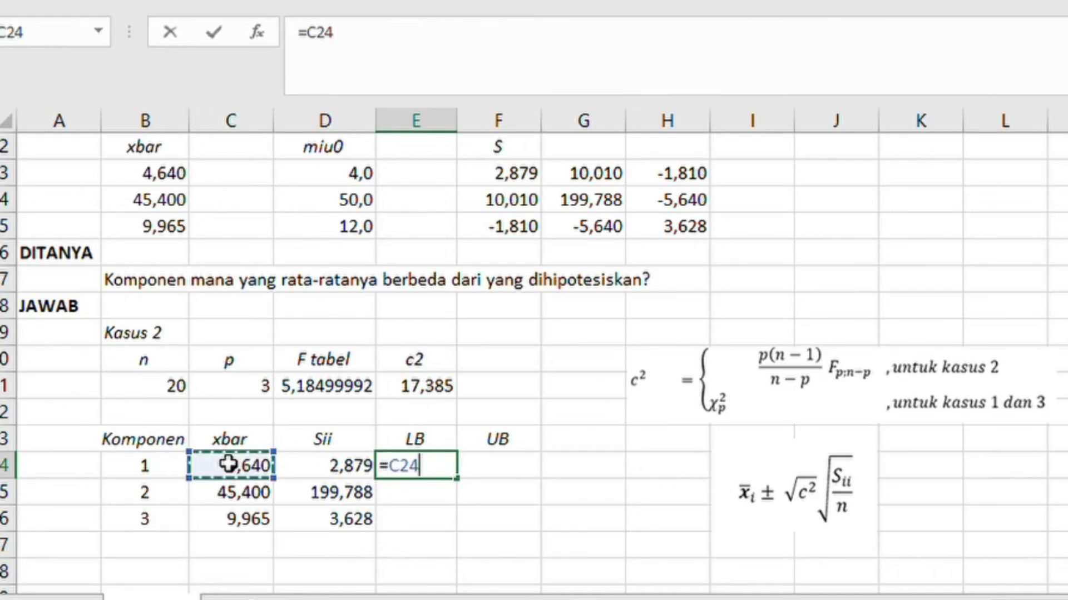
{"action": "type", "text": "-"}
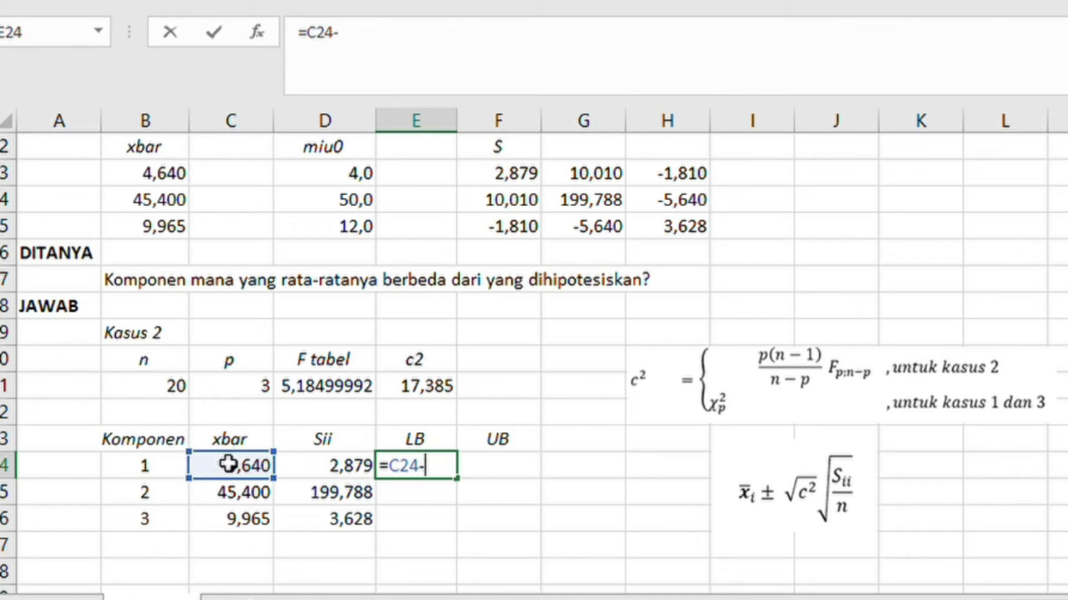
{"action": "type", "text": "sqrt("}
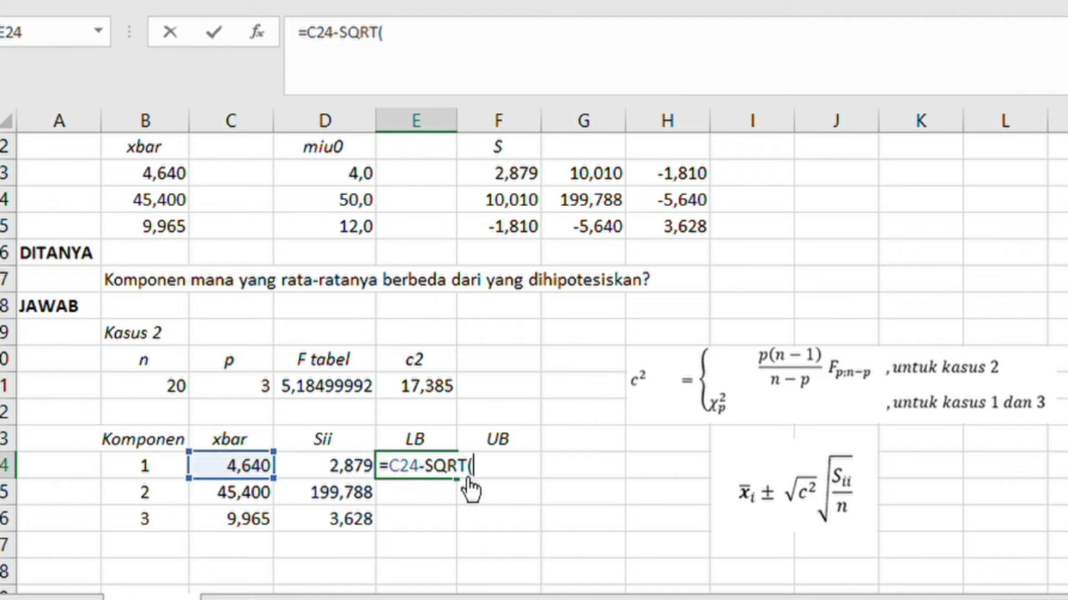
{"action": "left_click", "coordinate": [439, 386]}
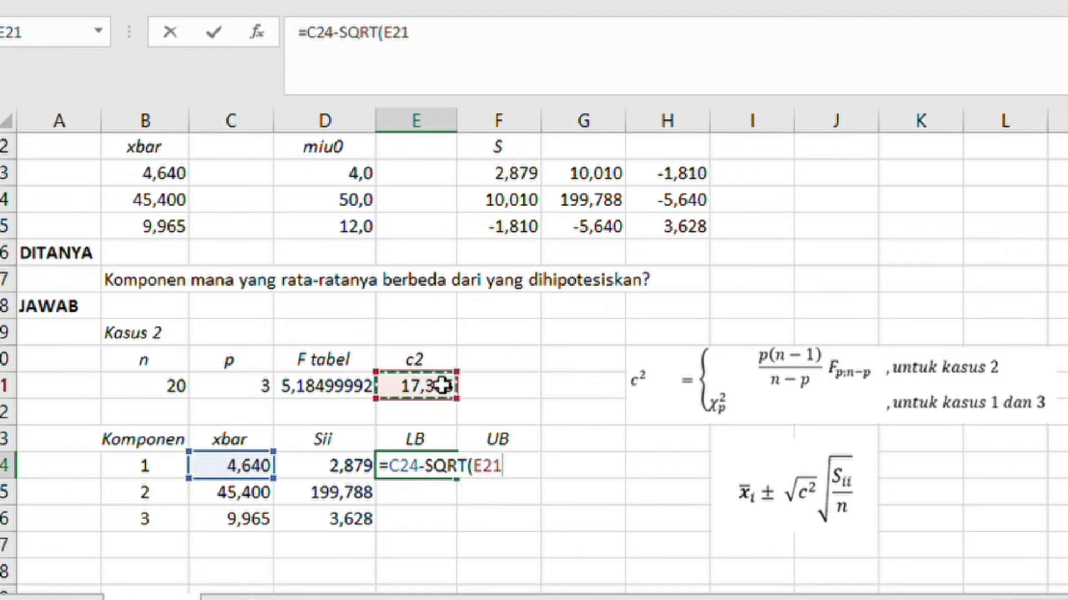
{"action": "type", "text": ")"}
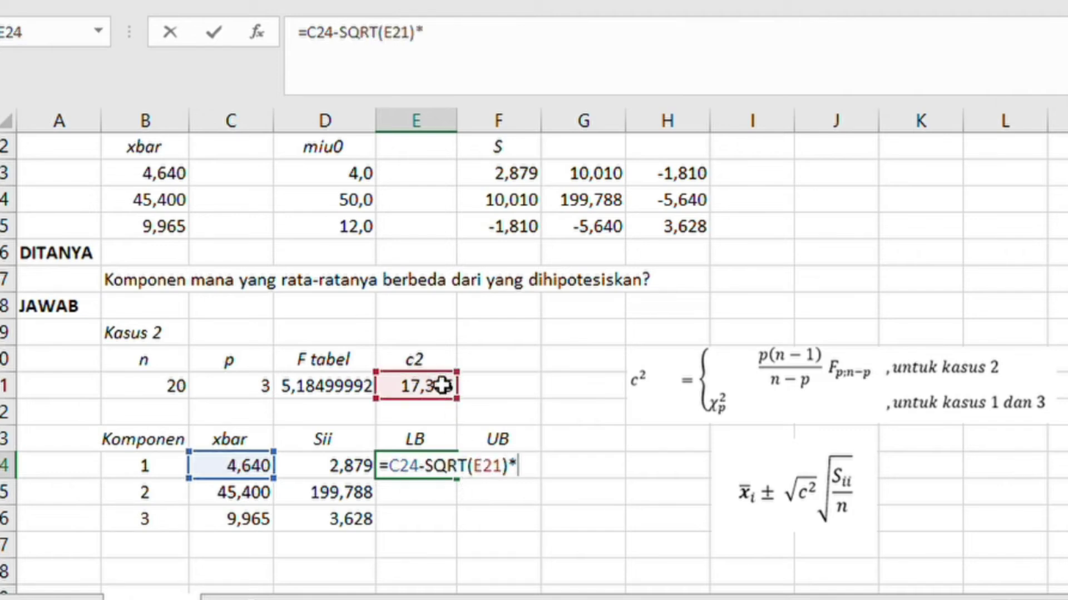
{"action": "type", "text": "*sqrt"}
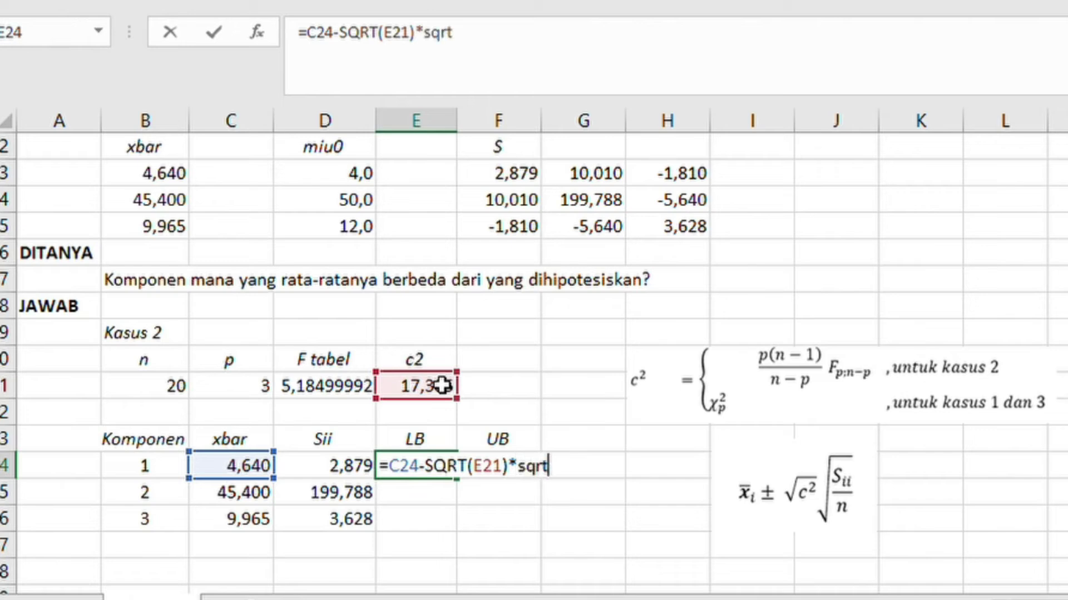
{"action": "type", "text": "("}
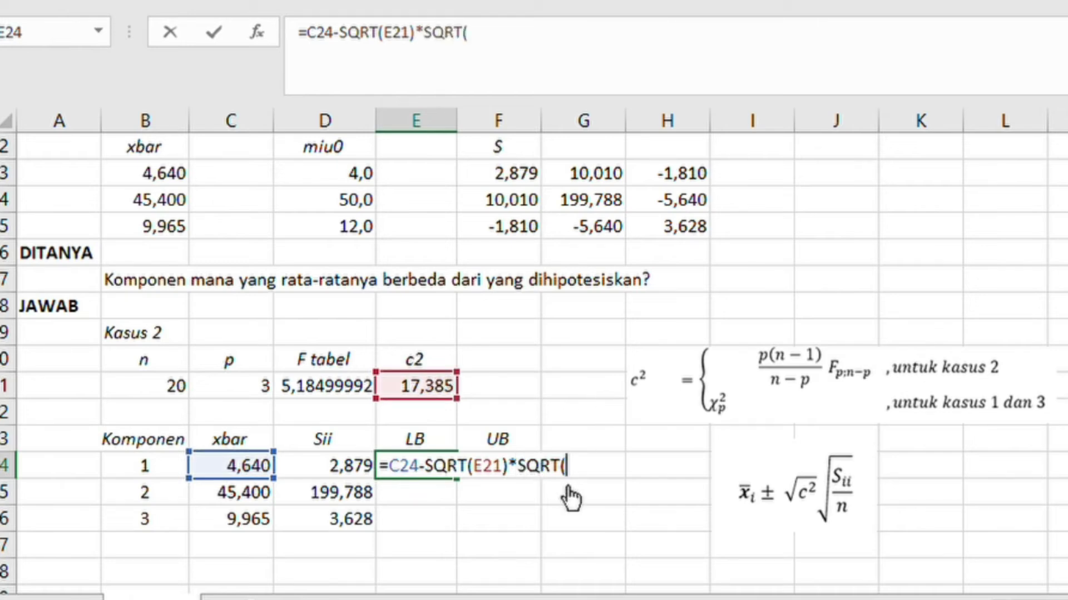
{"action": "left_click", "coordinate": [349, 460]}
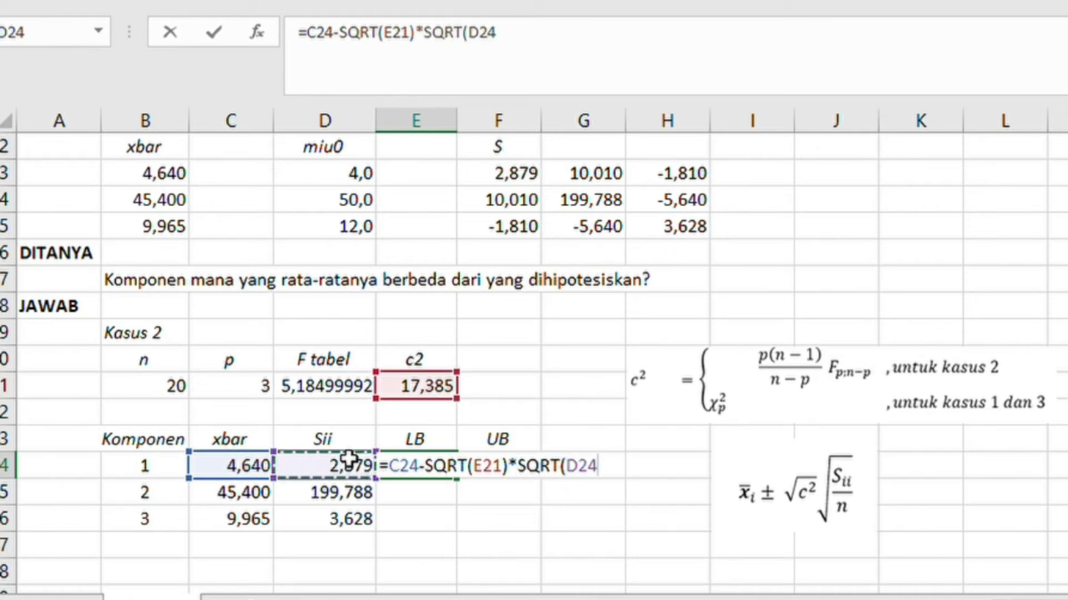
{"action": "type", "text": "/"}
{"action": "left_click", "coordinate": [149, 380]}
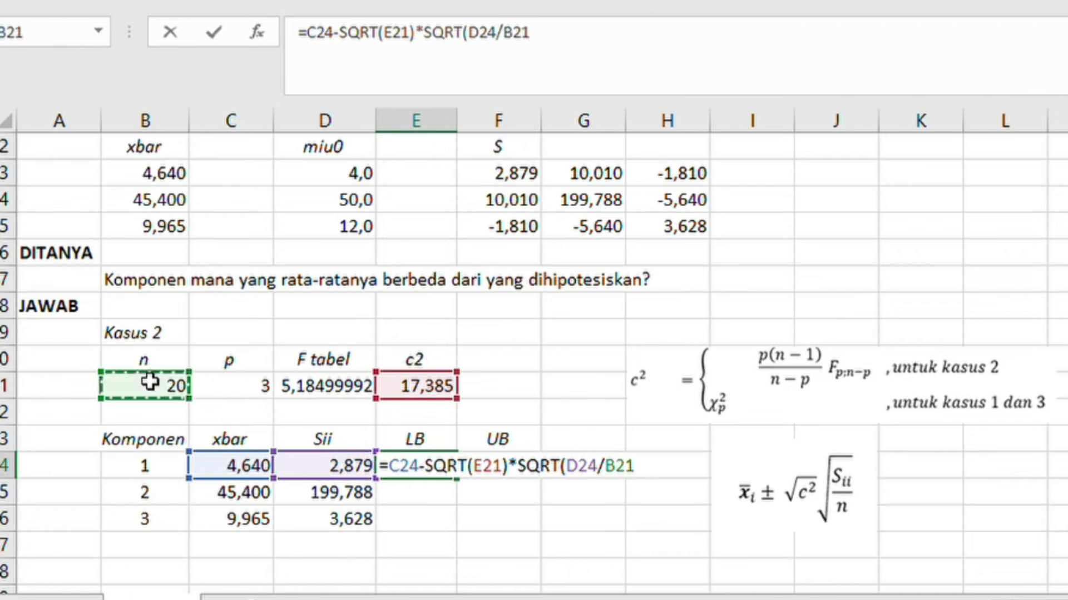
{"action": "type", "text": ")"}
{"action": "key", "text": "Return"}
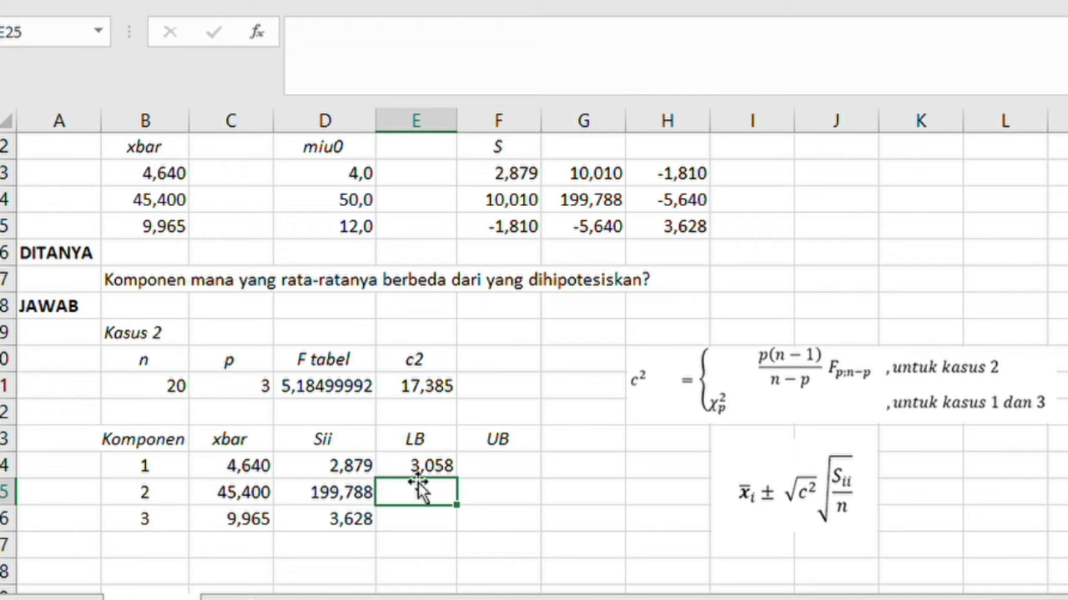
Step: Calculate the upper bound UB for component 1 in F24 with the formula =C24+SQRT(E21)*SQRT(D24/B21)
{"action": "left_click", "coordinate": [504, 463]}
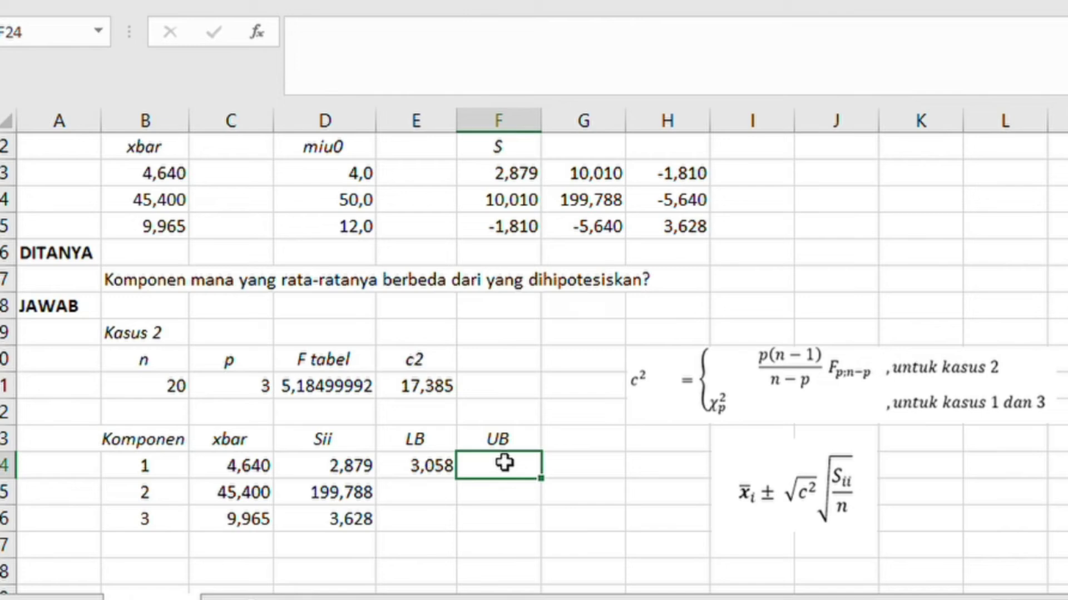
{"action": "type", "text": "="}
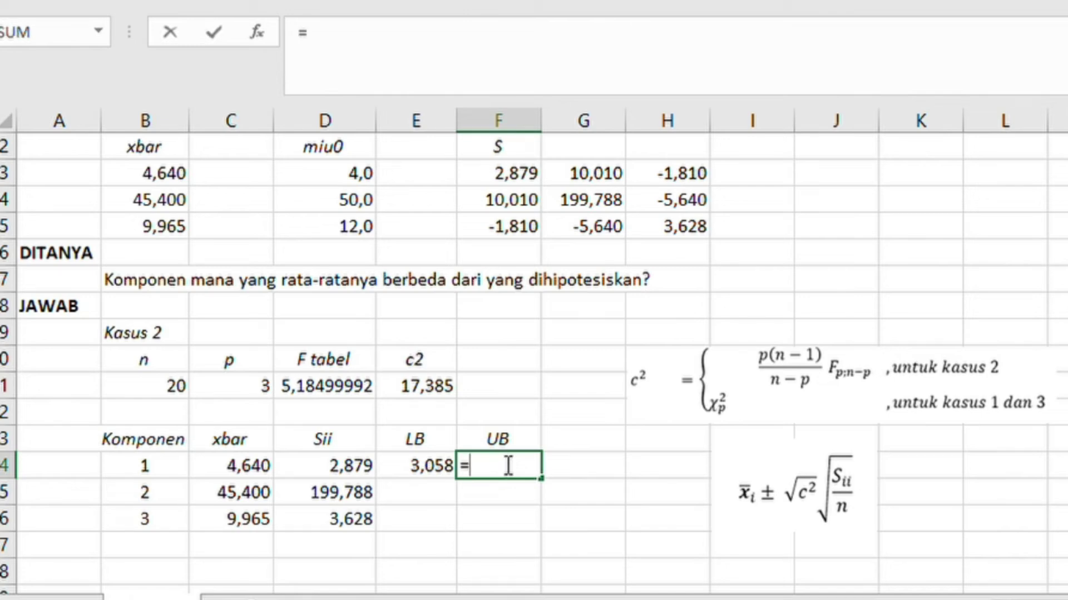
{"action": "left_click", "coordinate": [239, 464]}
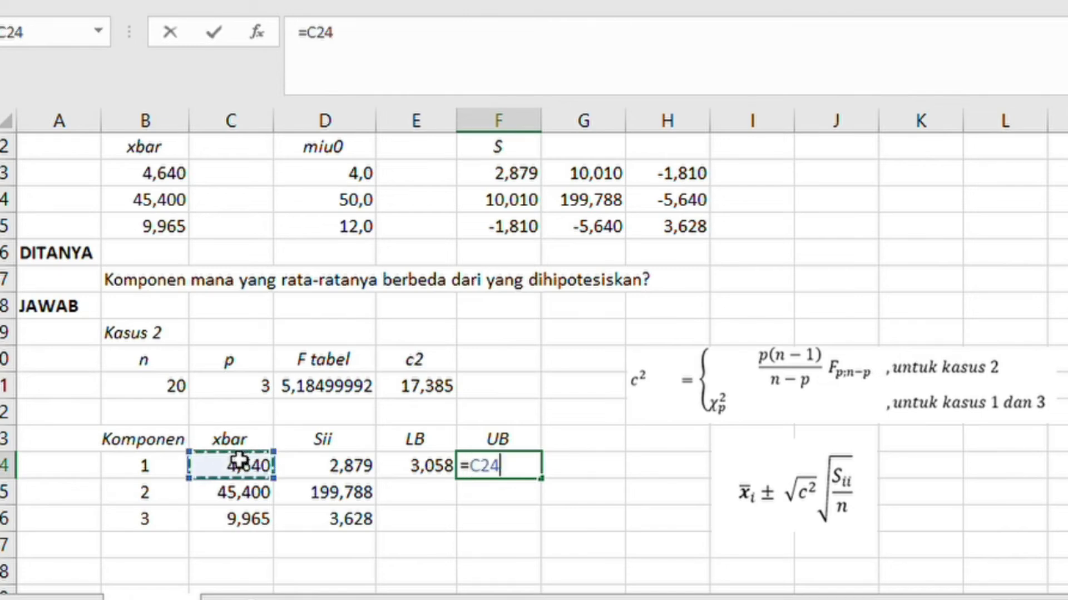
{"action": "type", "text": "+"}
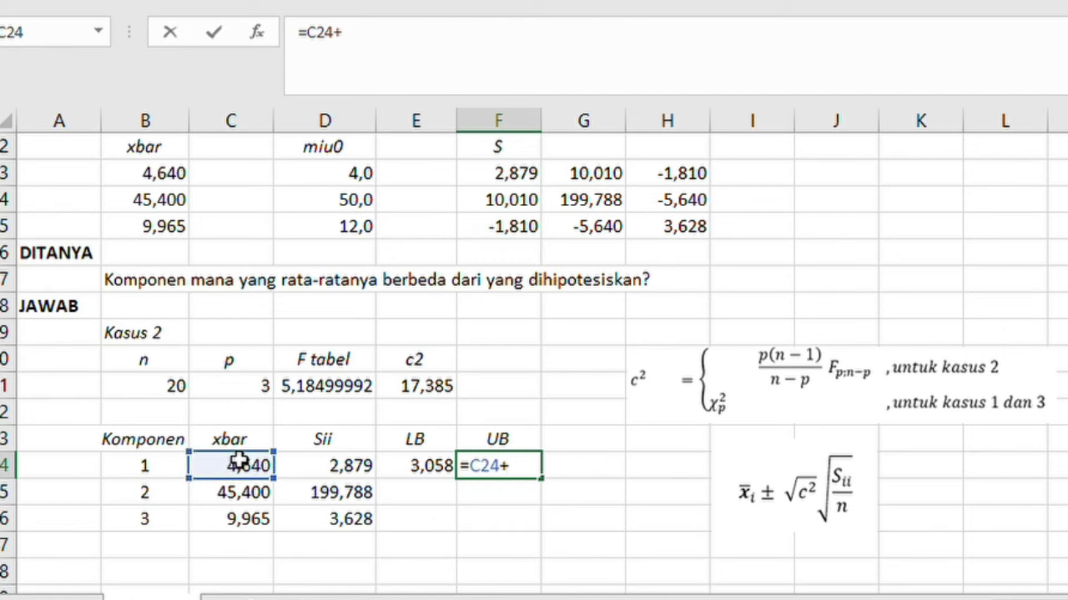
{"action": "type", "text": "sqr"}
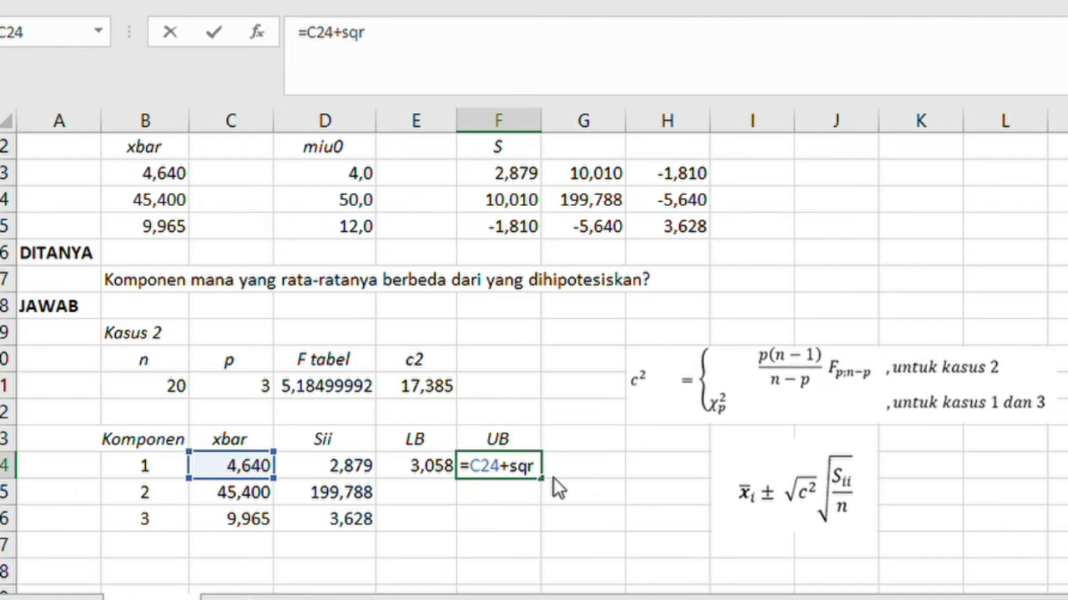
{"action": "key", "text": "Tab"}
{"action": "left_click", "coordinate": [421, 386]}
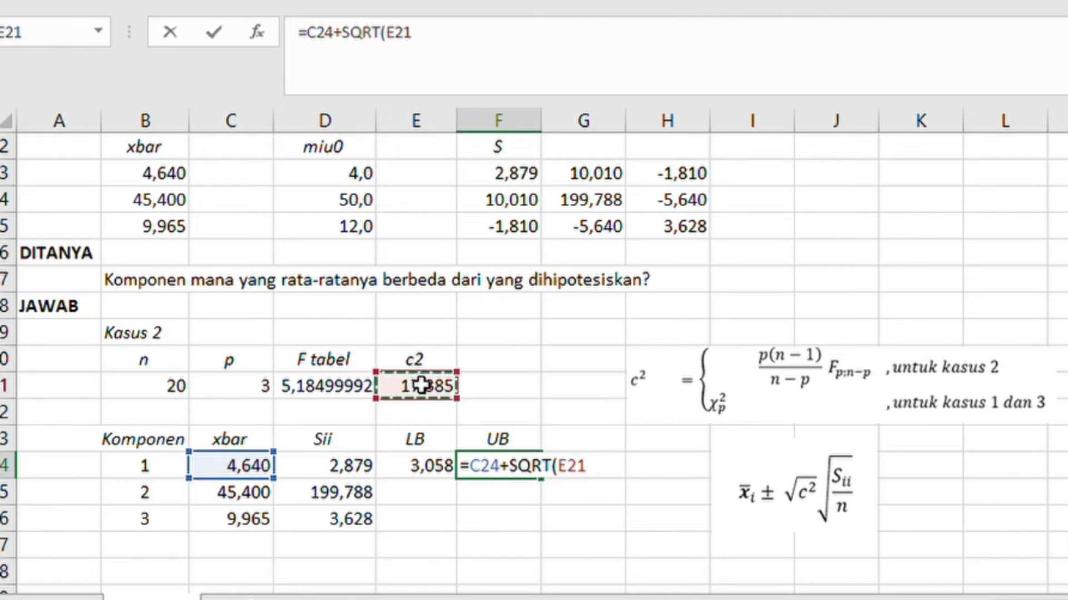
{"action": "type", "text": ")*"}
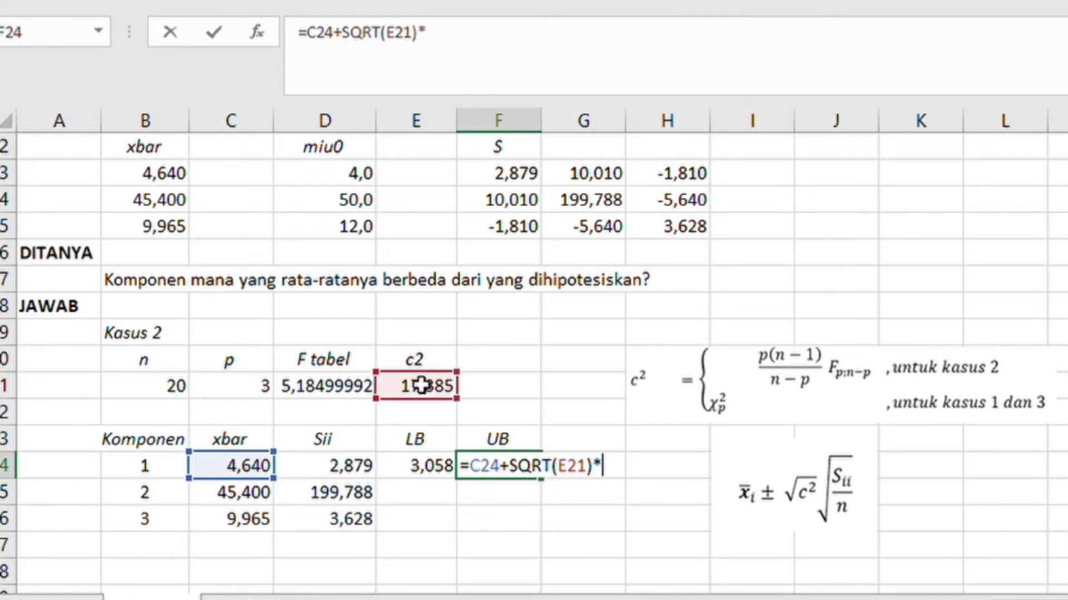
{"action": "type", "text": "sqrt"}
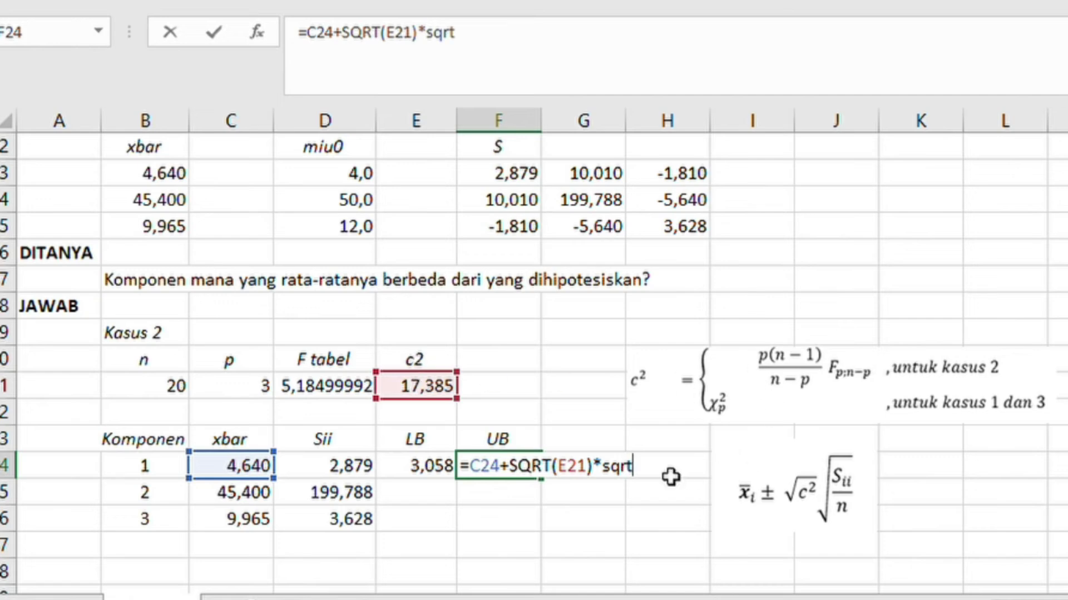
{"action": "key", "text": "Tab"}
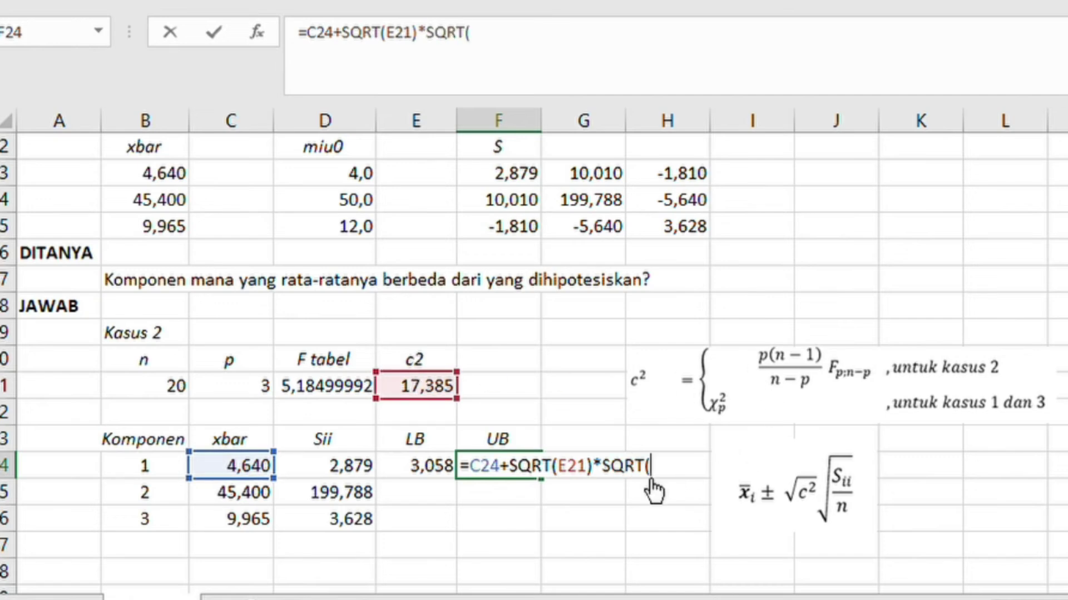
{"action": "left_click", "coordinate": [339, 465]}
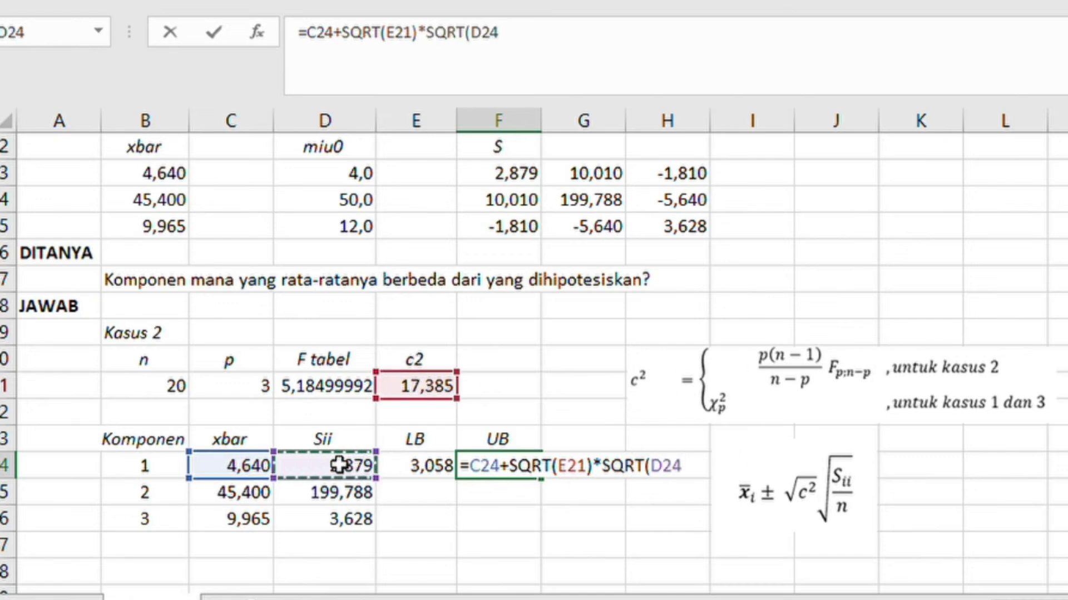
{"action": "type", "text": "/"}
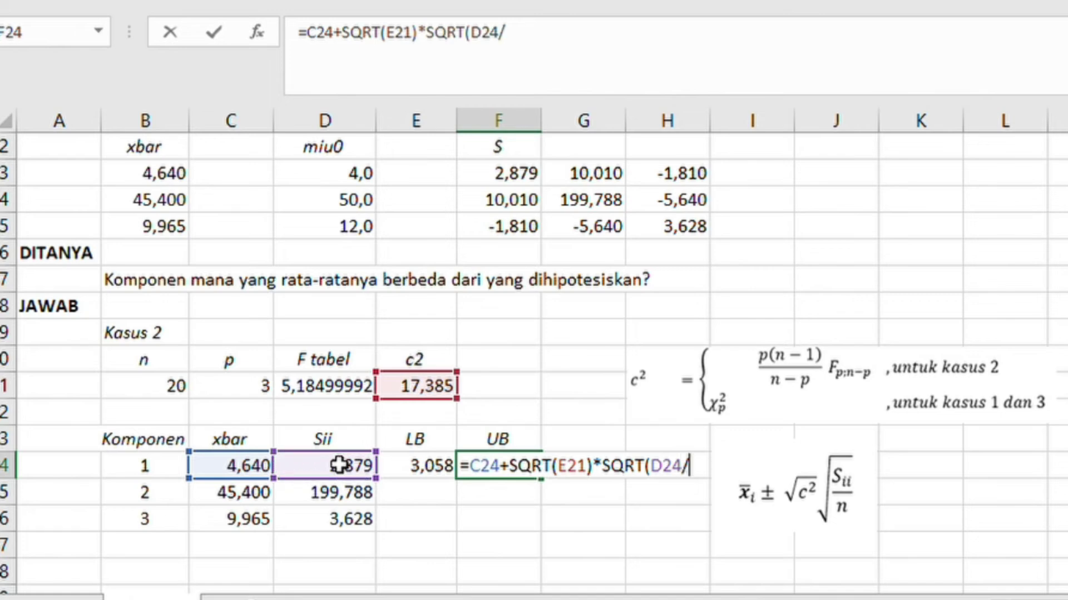
{"action": "left_click", "coordinate": [157, 383]}
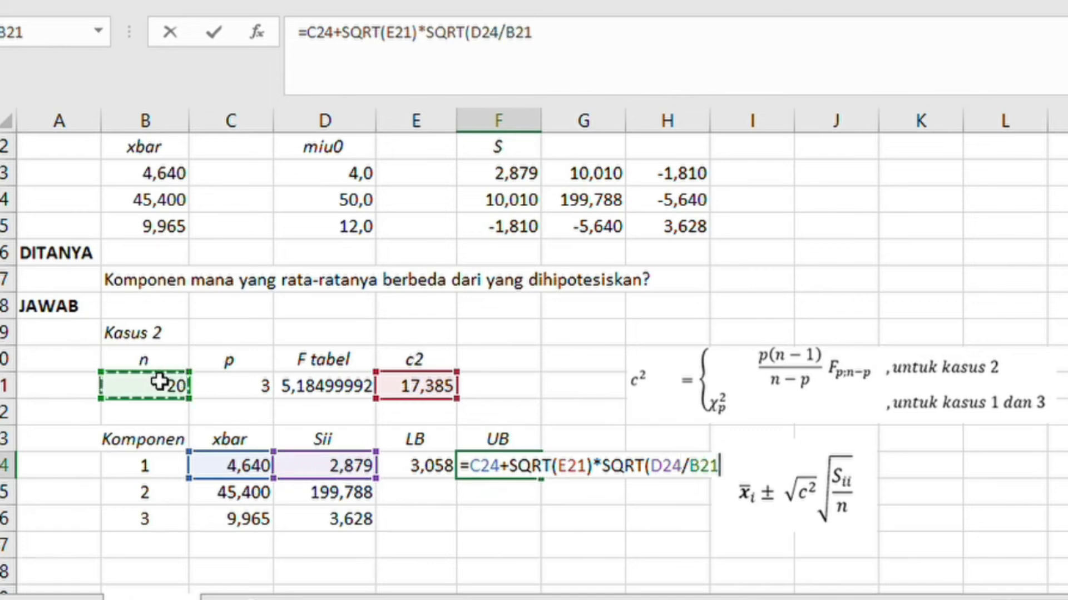
{"action": "type", "text": ")"}
{"action": "key", "text": "Return"}
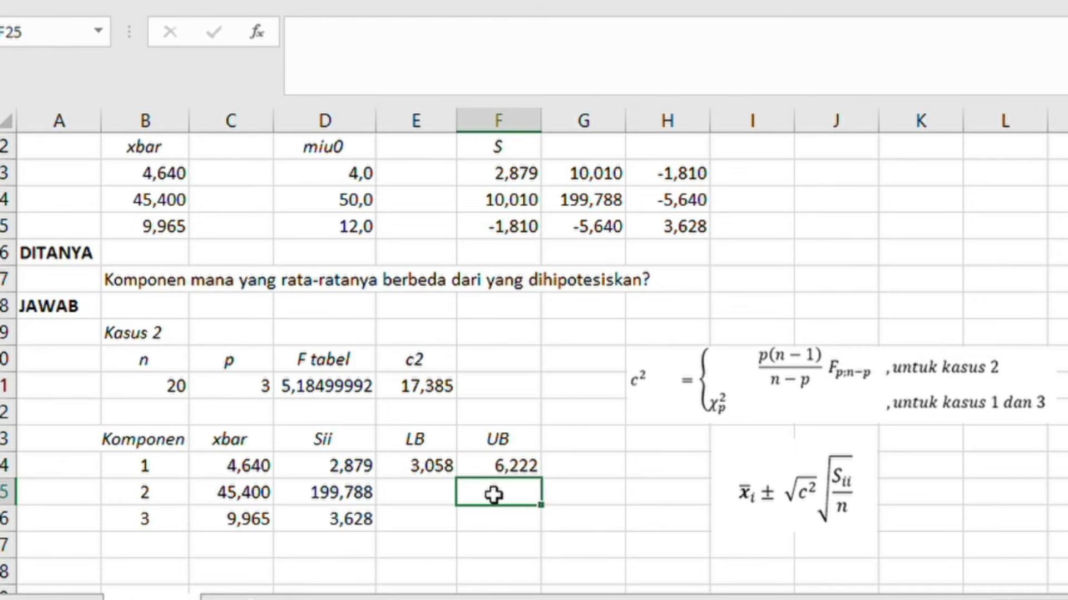
Step: Make the c2 and n references in the E24 lower bound formula absolute, as $E$21 and $B$21
{"action": "key", "text": "Left"}
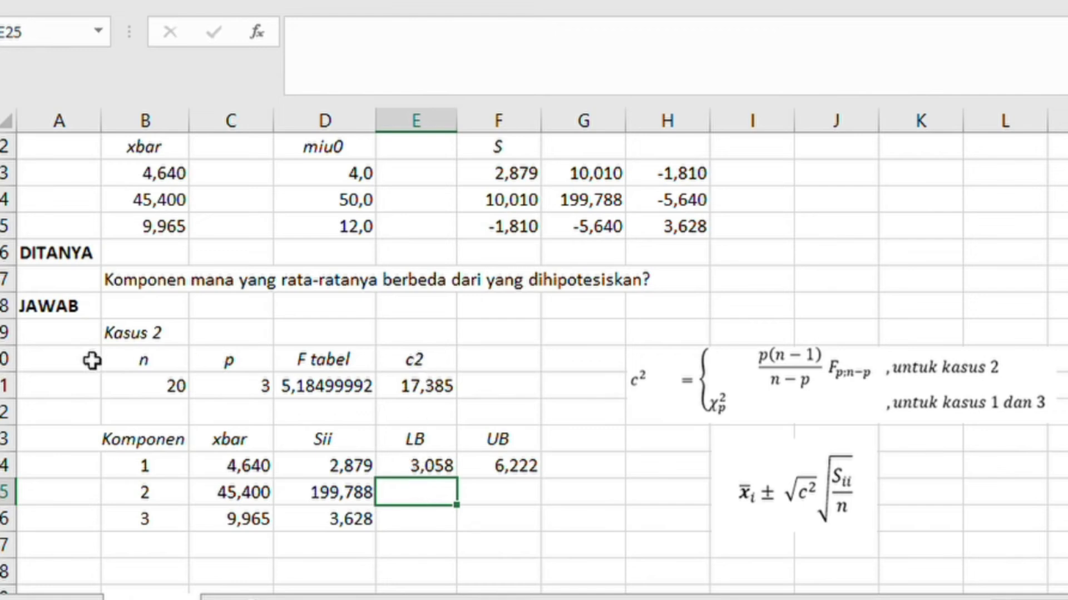
{"action": "left_click", "coordinate": [398, 470]}
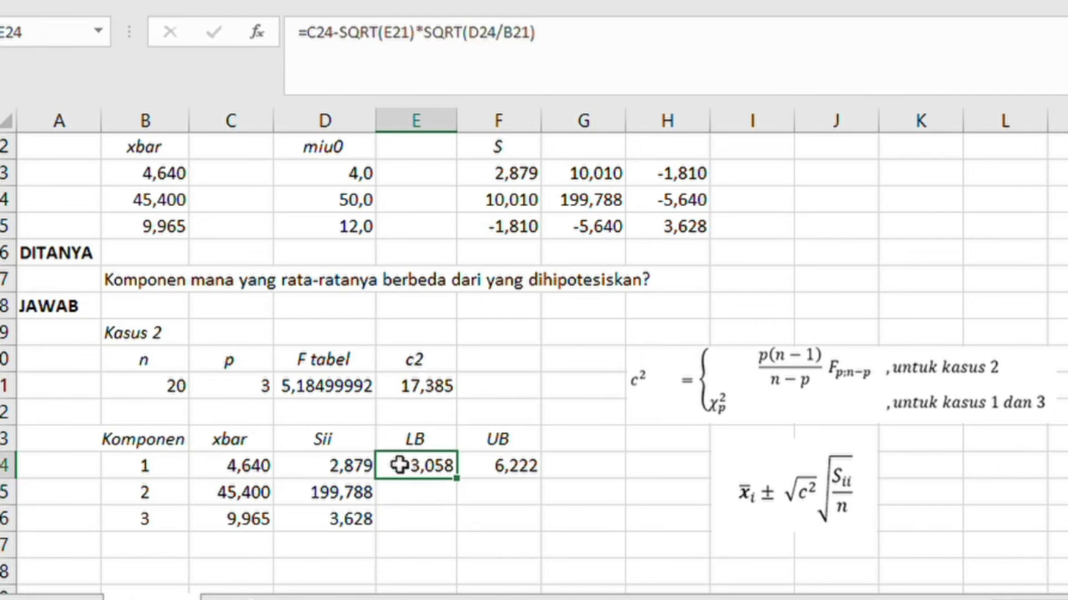
{"action": "left_click", "coordinate": [401, 34]}
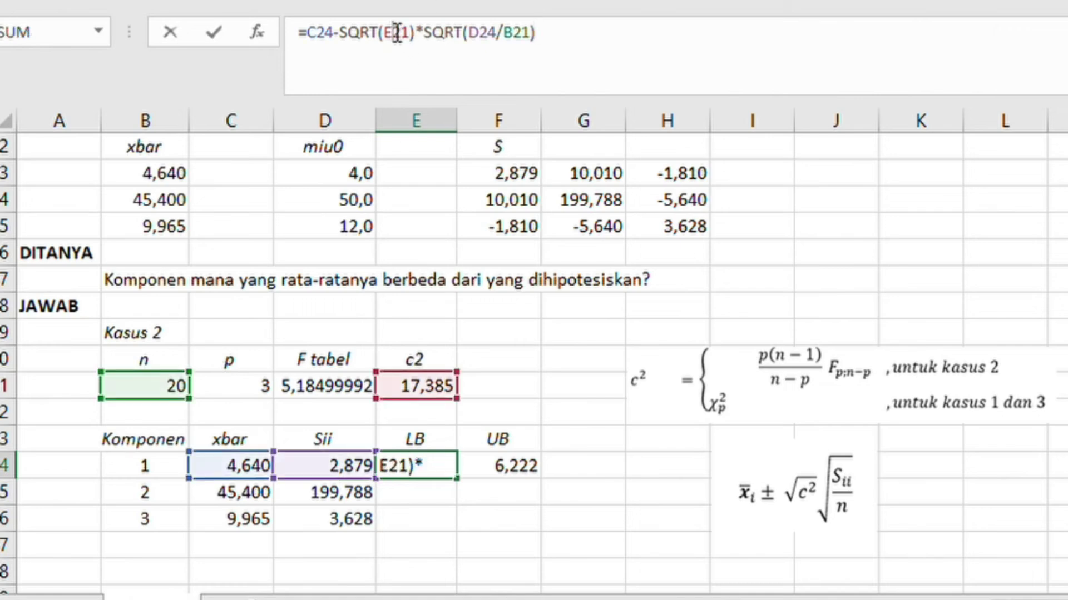
{"action": "key", "text": "F4"}
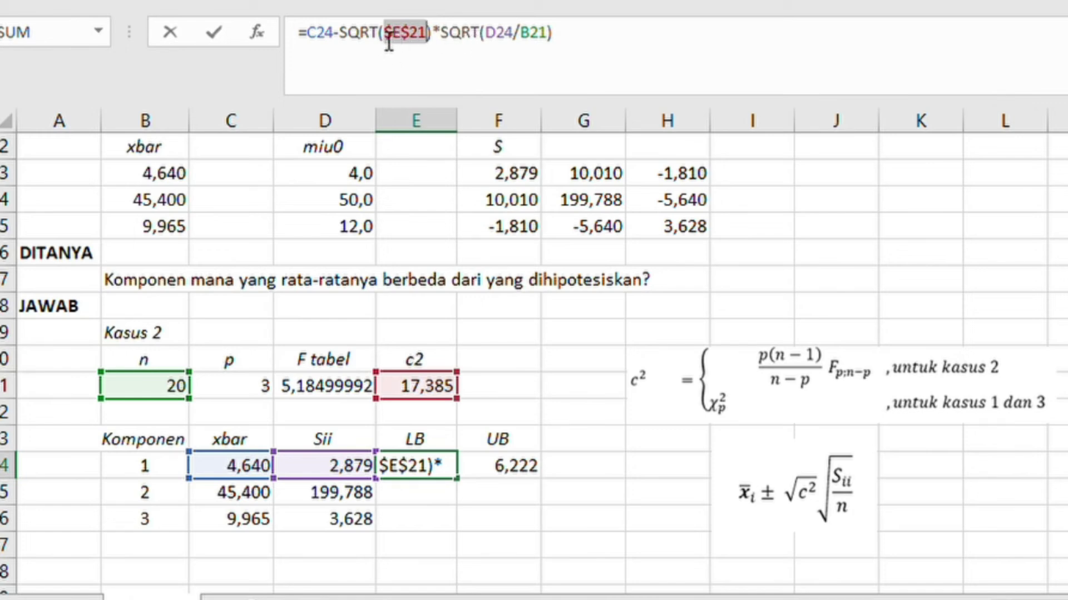
{"action": "left_click", "coordinate": [532, 31]}
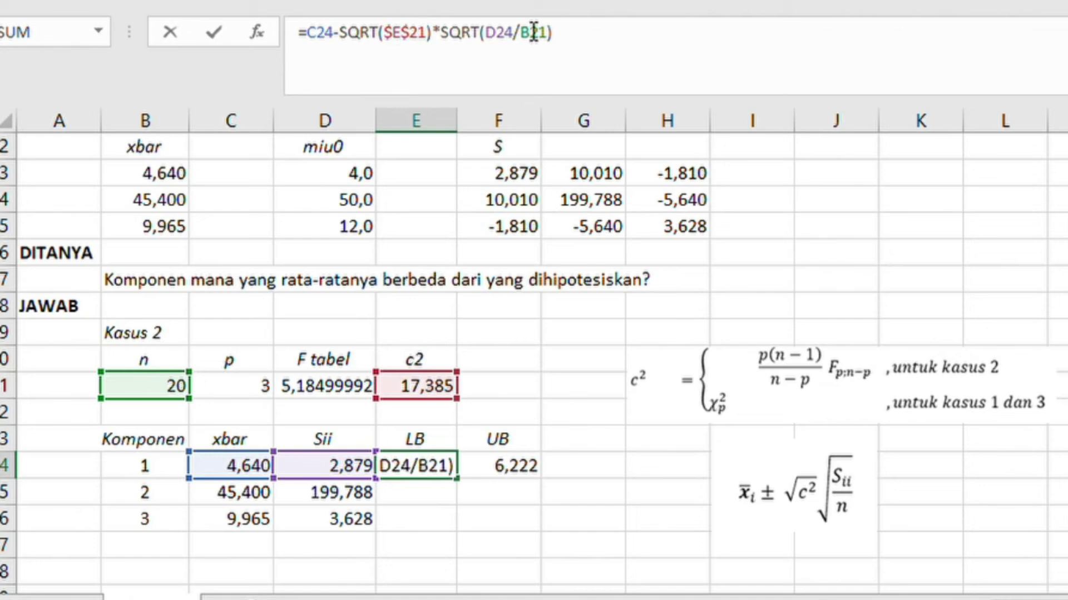
{"action": "key", "text": "F4"}
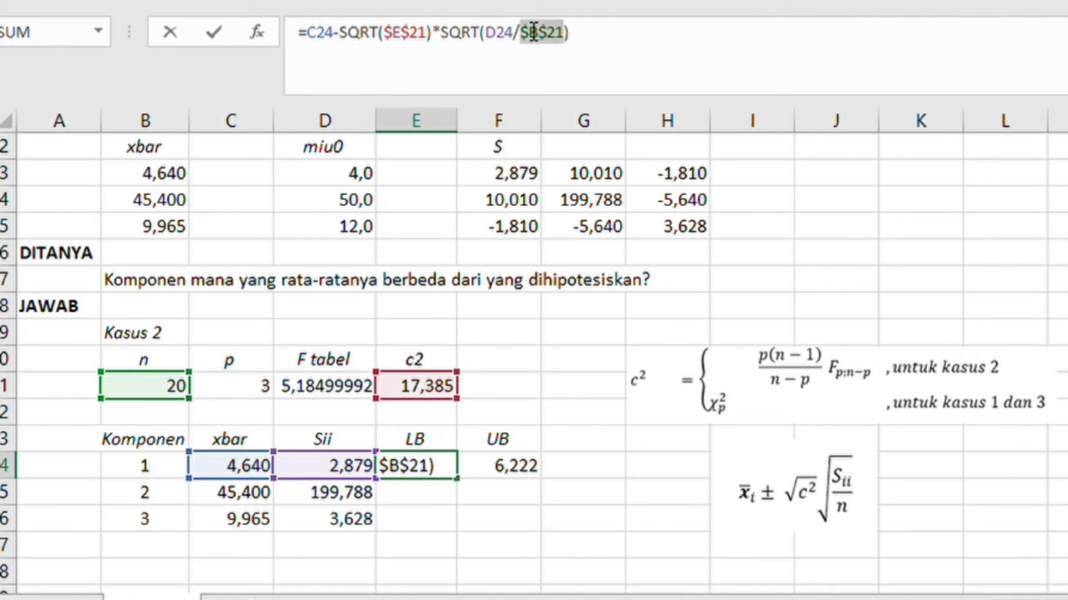
{"action": "left_click", "coordinate": [511, 462]}
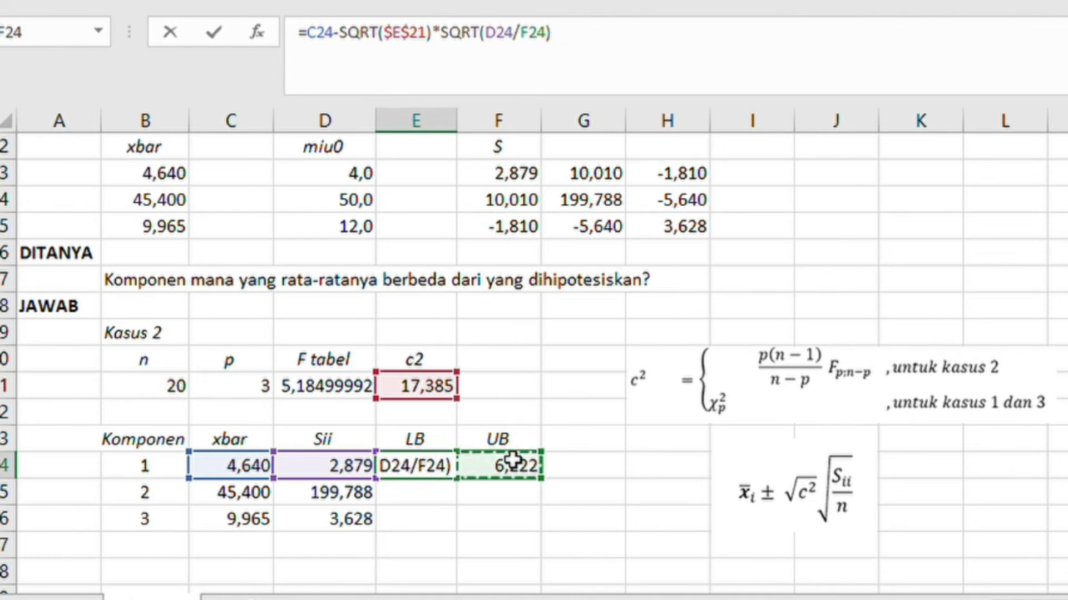
{"action": "key", "text": "Return"}
Step: Make the c2 and n references in the F24 upper bound formula absolute, giving =C24+SQRT($E$21)*SQRT(D24/$B$21)
{"action": "double_click", "coordinate": [497, 464]}
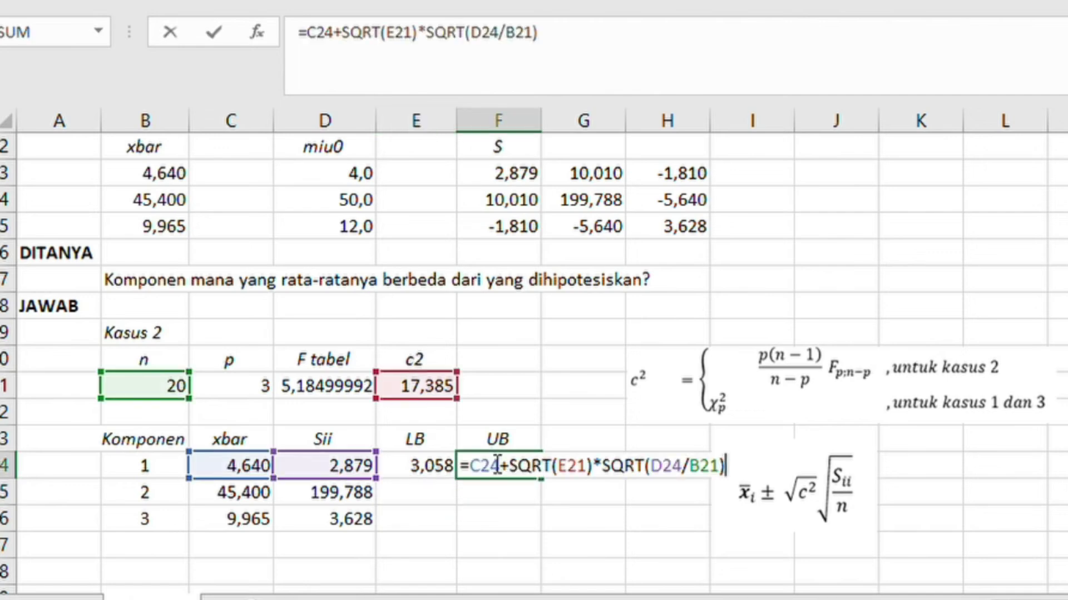
{"action": "left_click", "coordinate": [396, 33]}
{"action": "key", "text": "F4"}
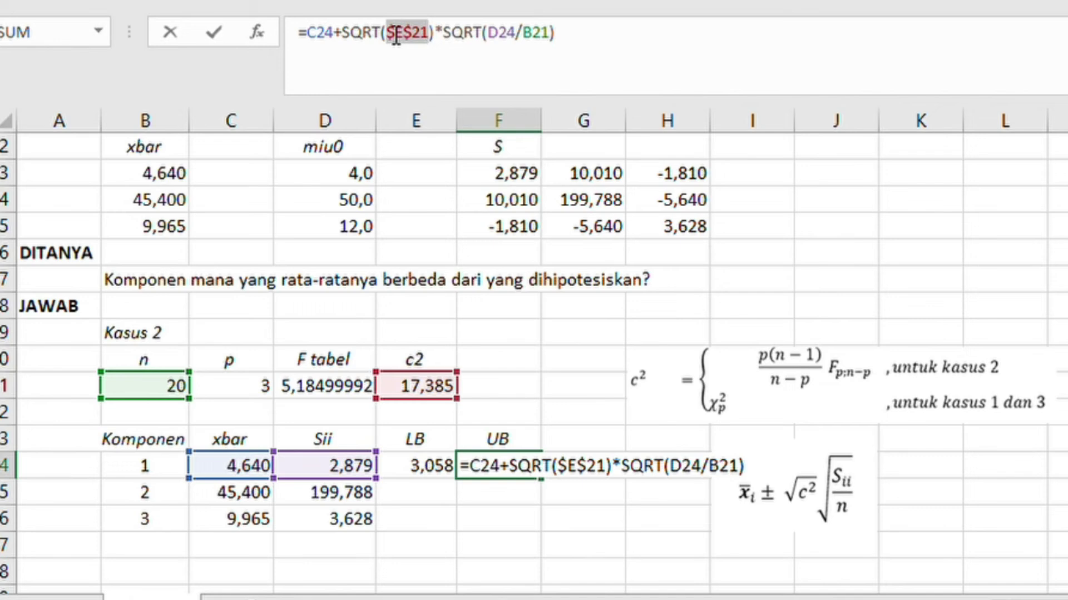
{"action": "left_click", "coordinate": [540, 33]}
{"action": "key", "text": "F4"}
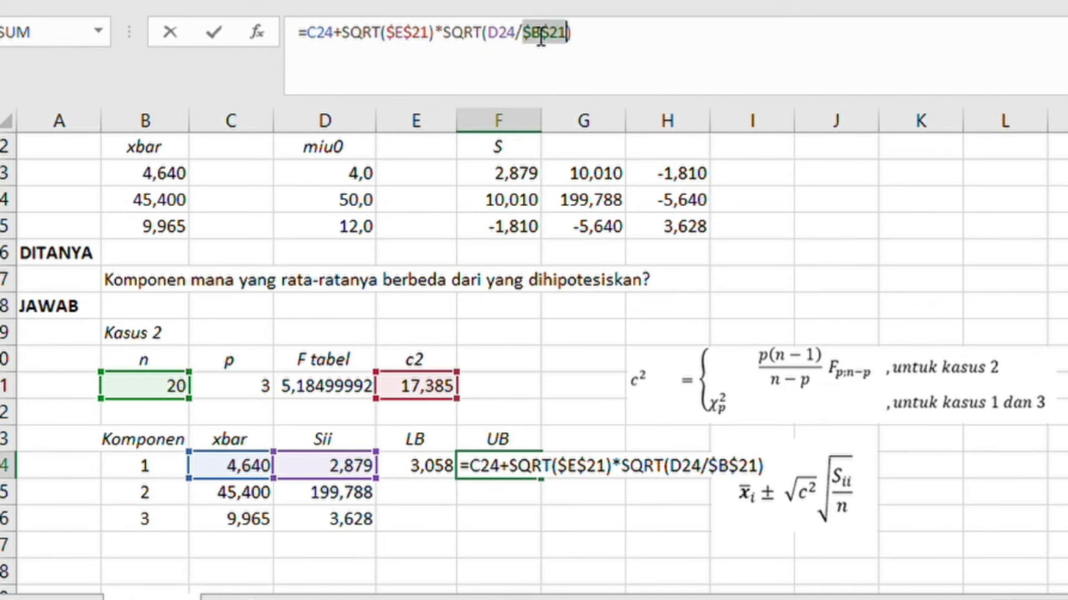
{"action": "key", "text": "Return"}
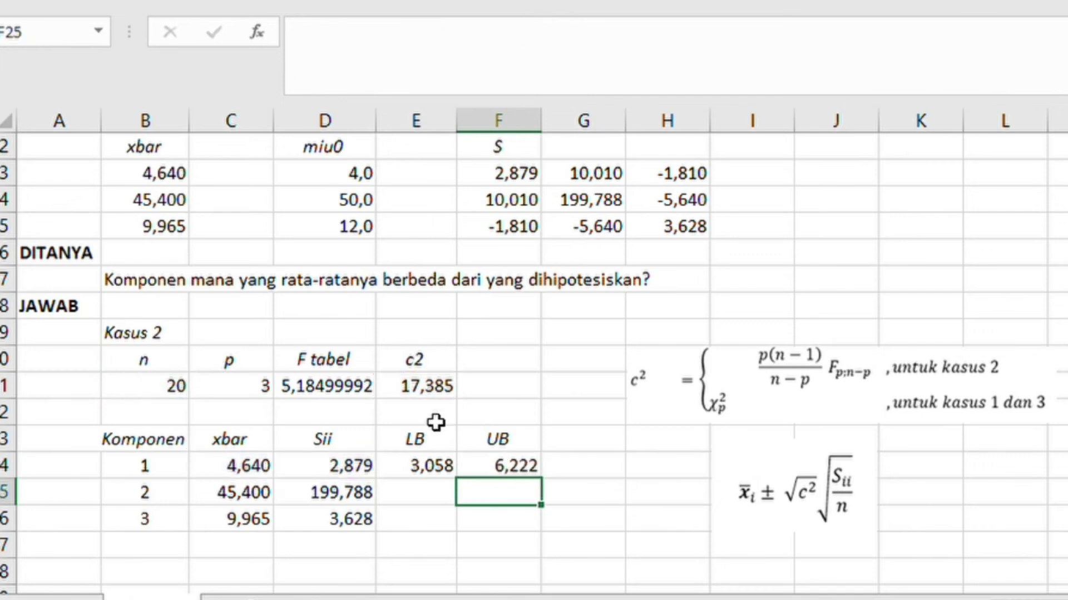
Step: Copy the LB formula in E24 and the UB formula in F24 down to rows 25 and 26 for components 2 and 3
{"action": "left_click", "coordinate": [439, 460]}
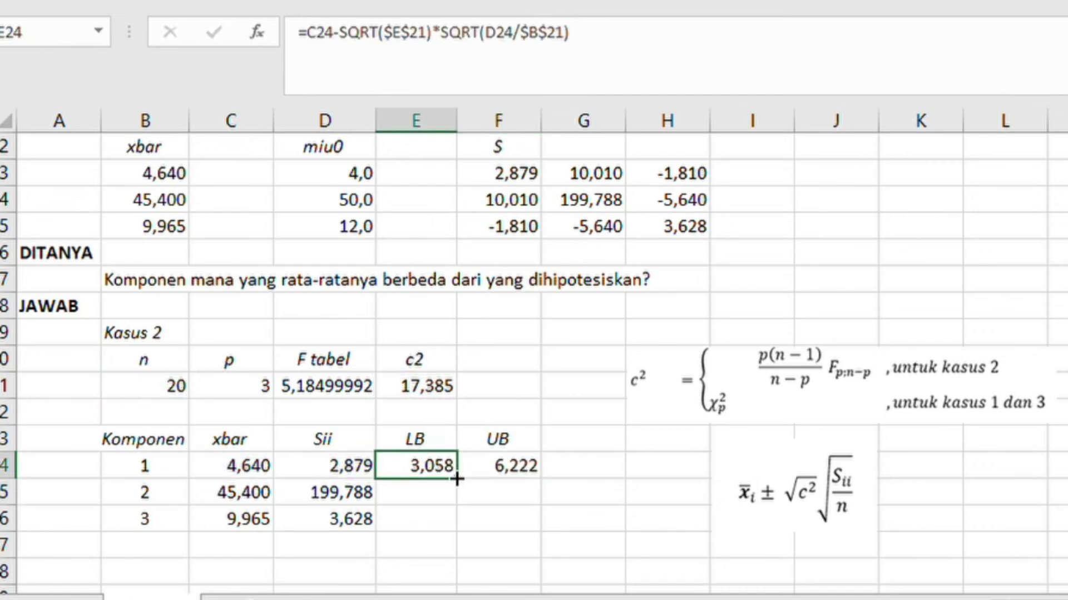
{"action": "left_click_drag", "start_coordinate": [455, 483], "coordinate": [450, 520]}
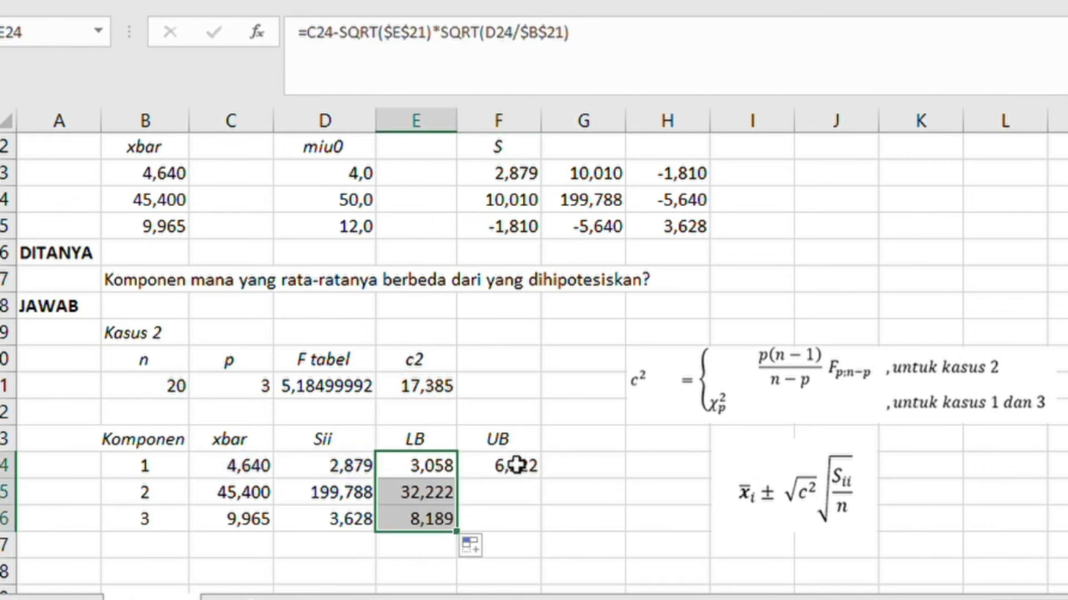
{"action": "left_click", "coordinate": [490, 466]}
{"action": "left_click_drag", "start_coordinate": [539, 499], "coordinate": [542, 531]}
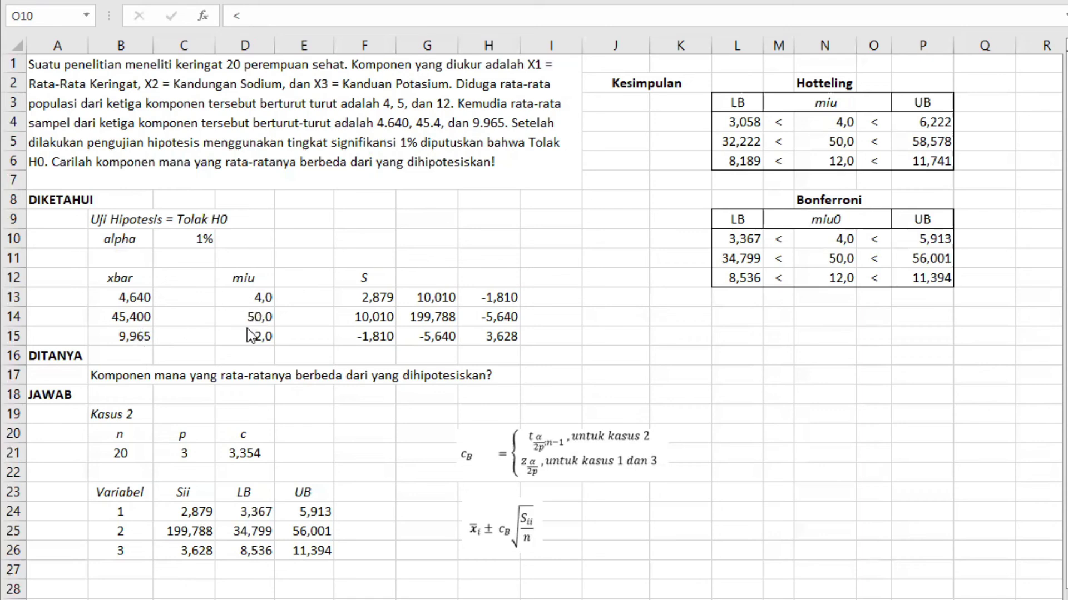
Step: Examine the diagonal variances of matrix S and the T.INV formula for the Bonferroni critical value c in D21
{"action": "left_click", "coordinate": [379, 298]}
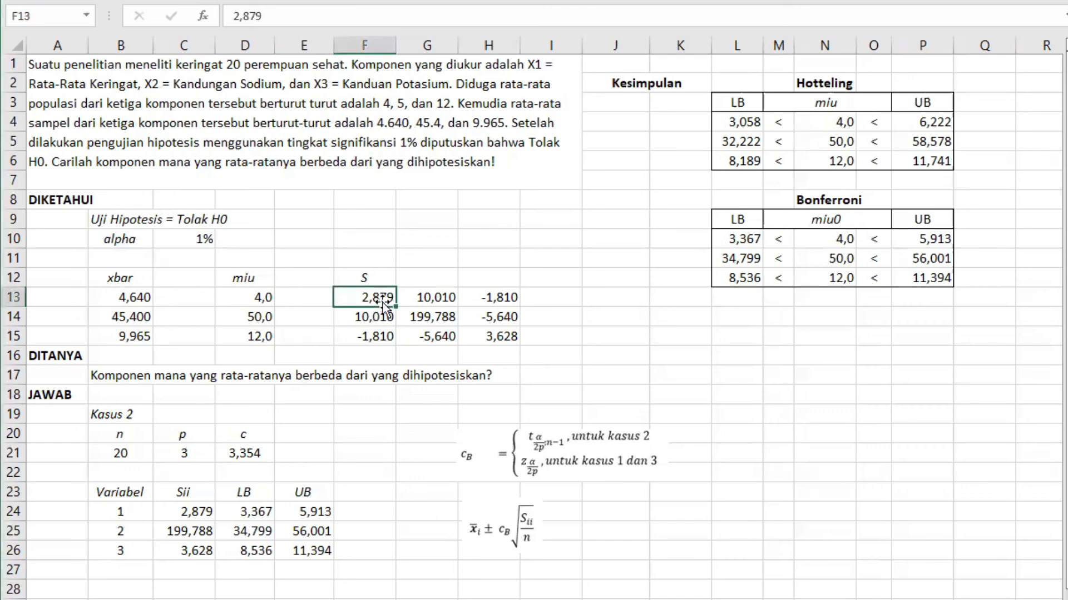
{"action": "left_click", "coordinate": [436, 320]}
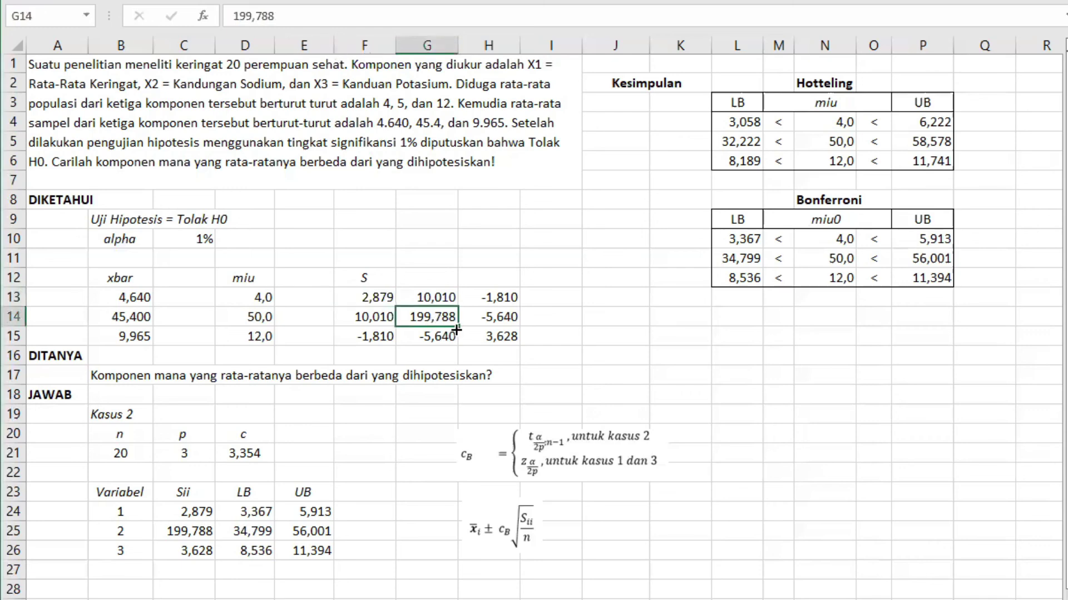
{"action": "left_click", "coordinate": [508, 340]}
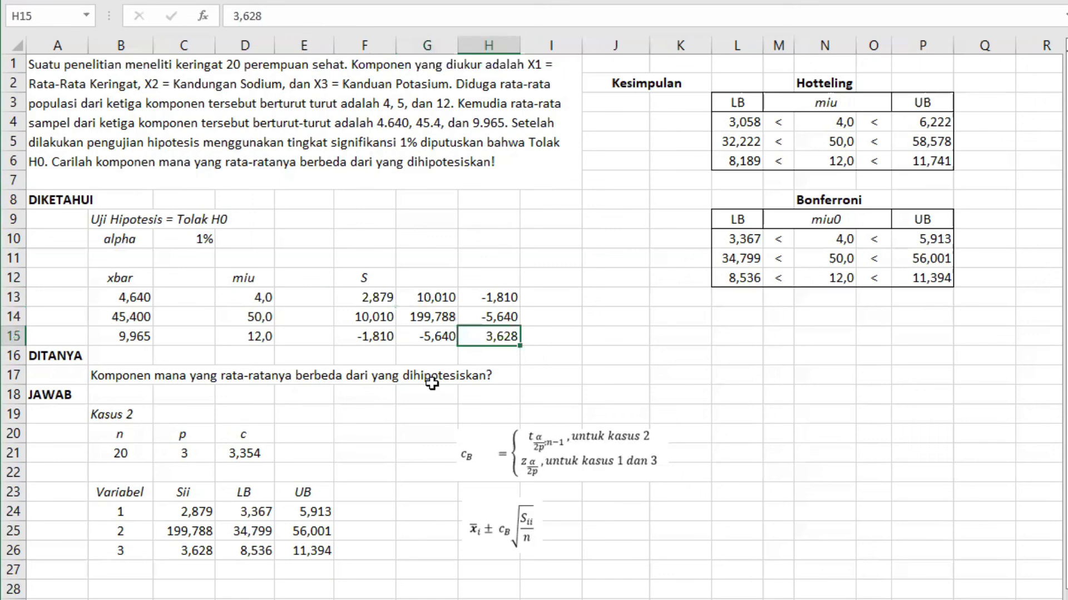
{"action": "left_click", "coordinate": [243, 454]}
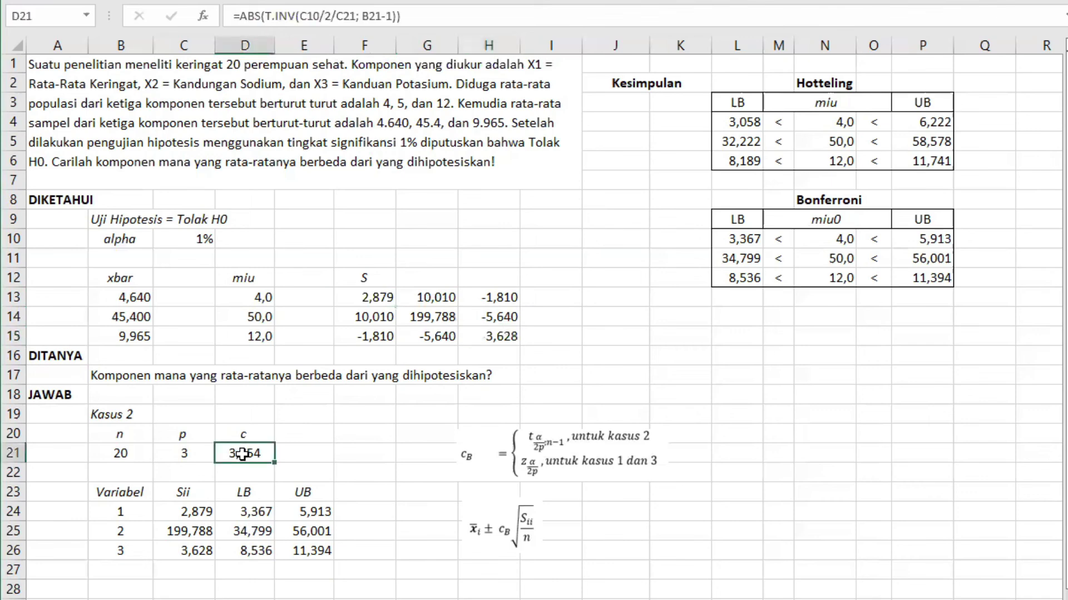
{"action": "left_click", "coordinate": [313, 17]}
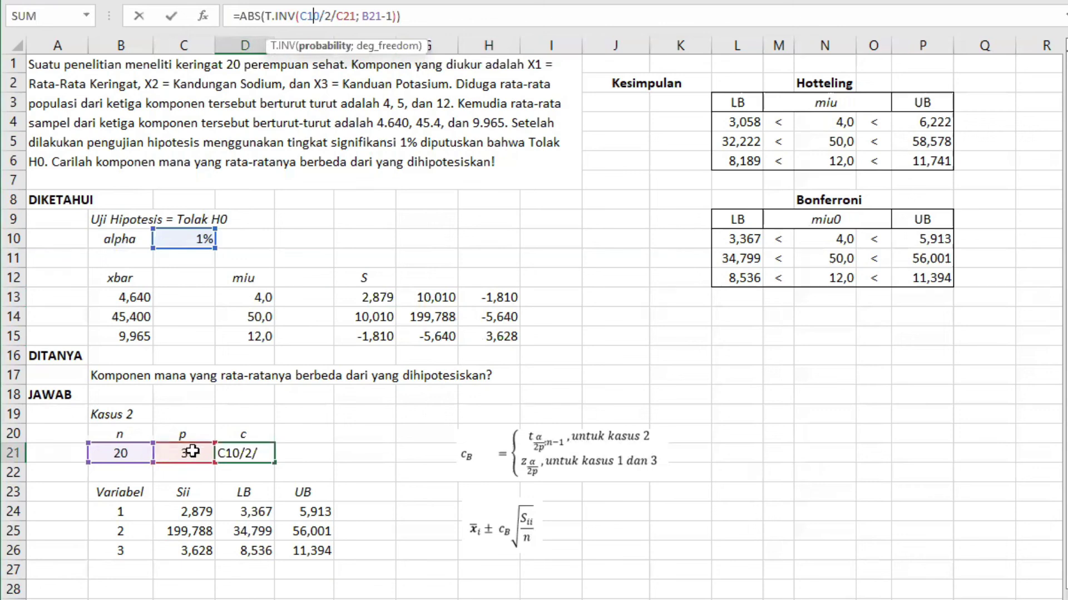
{"action": "left_click", "coordinate": [362, 16]}
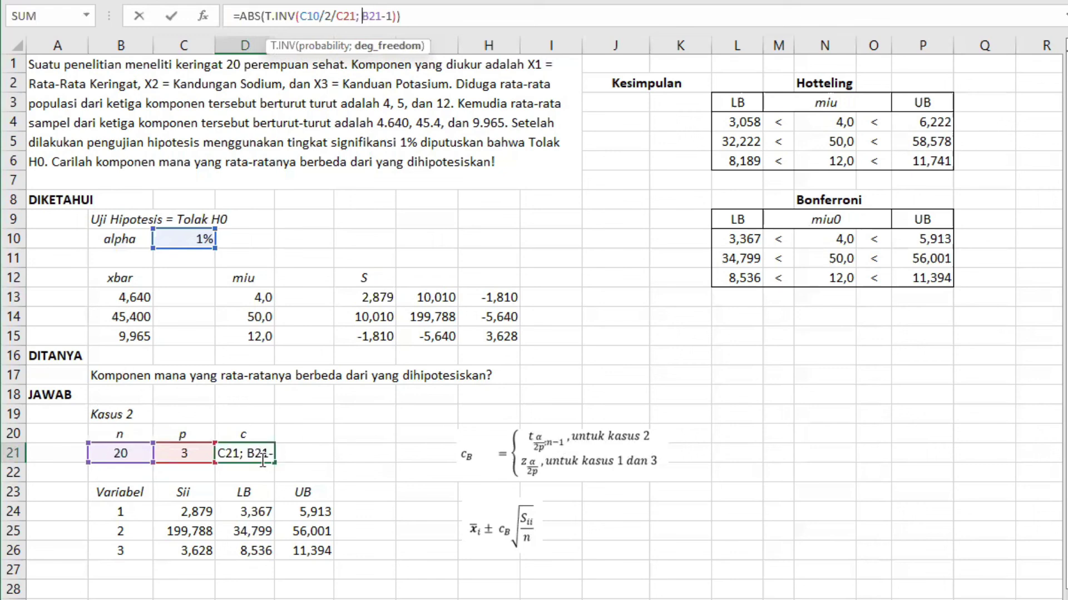
{"action": "key", "text": "Return"}
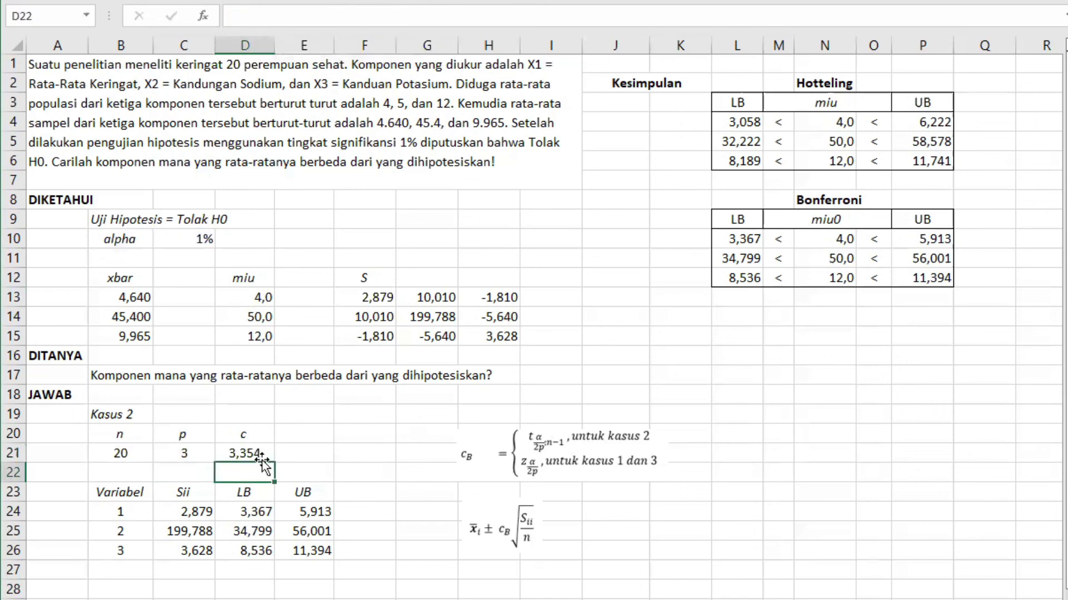
{"action": "left_click", "coordinate": [259, 452]}
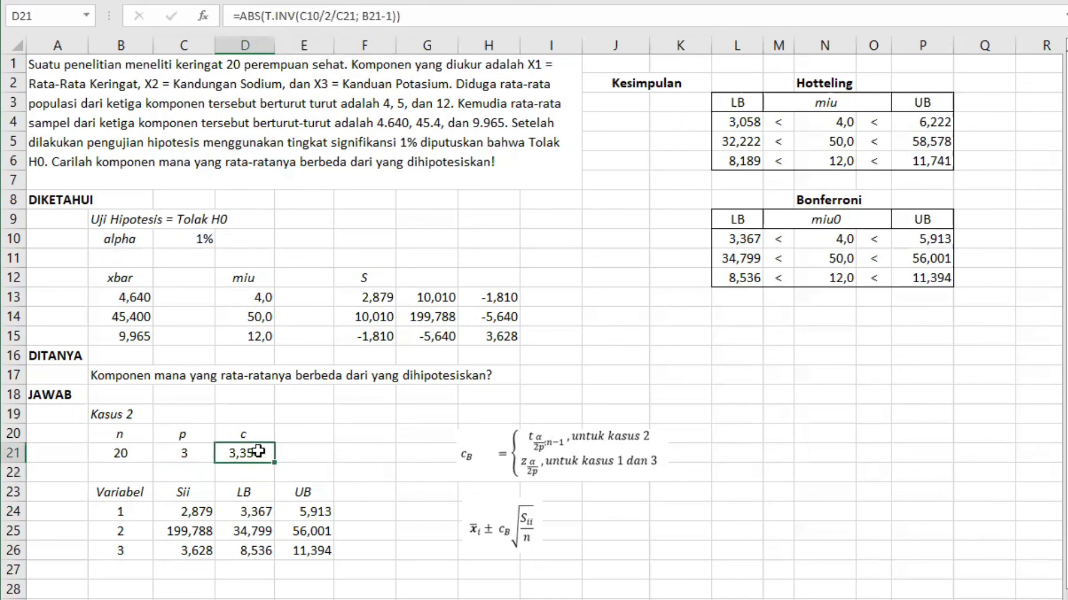
Step: Review the Bonferroni table's Sii references in C24:C26 and the LB and UB formulas in D24:E26 for the three variables
{"action": "left_click", "coordinate": [195, 515]}
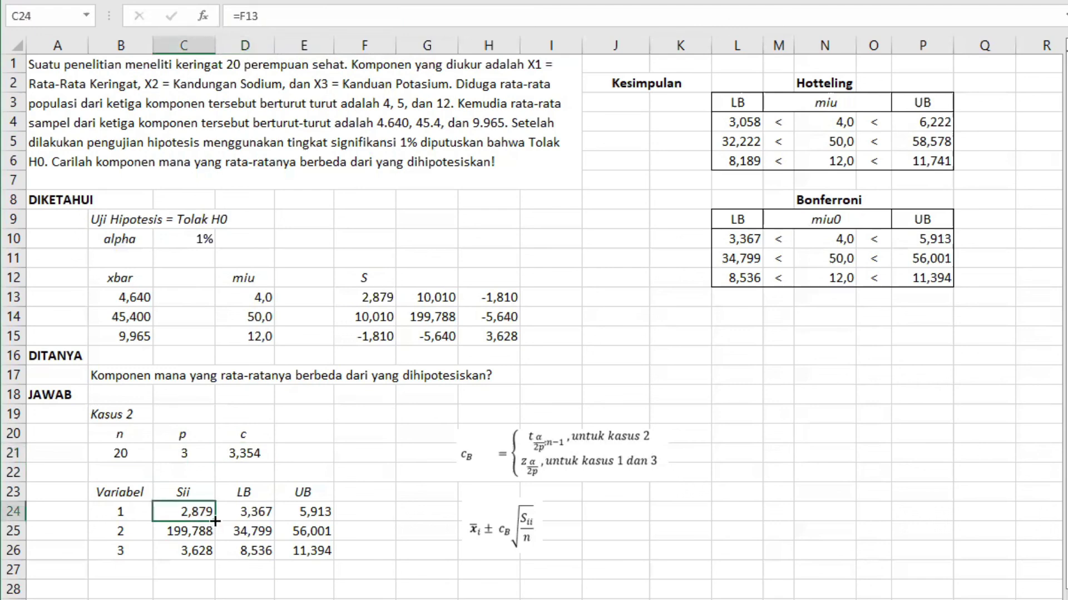
{"action": "left_click", "coordinate": [213, 531]}
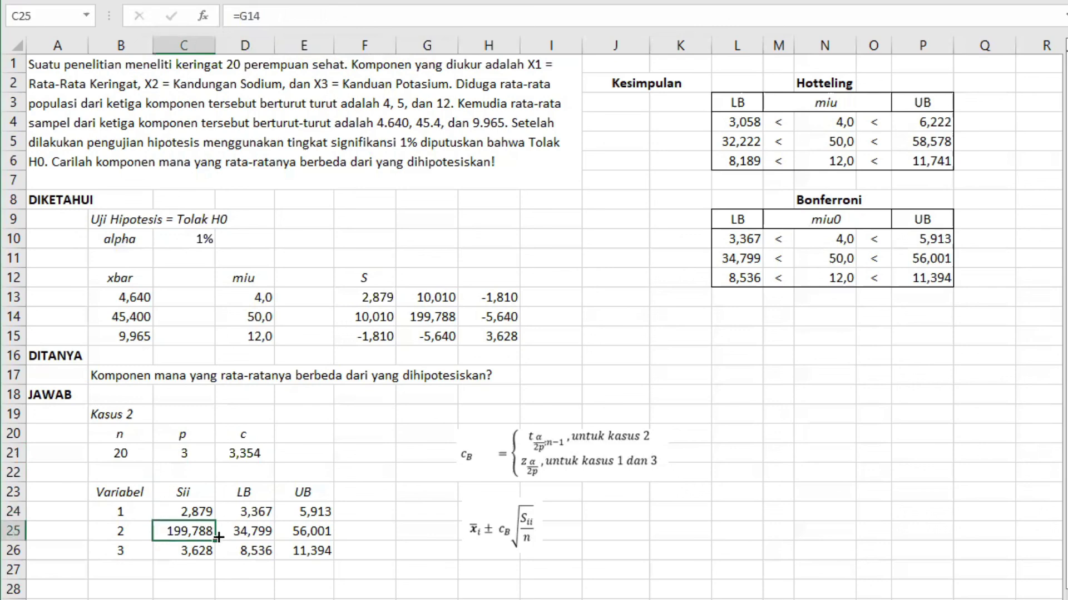
{"action": "left_click", "coordinate": [189, 554]}
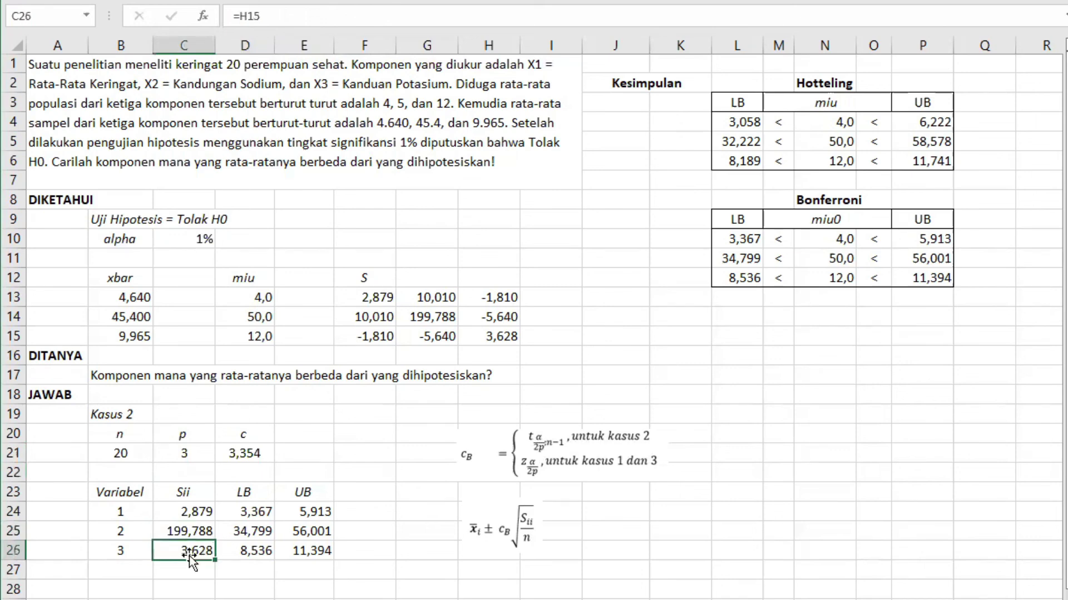
{"action": "left_click", "coordinate": [247, 513]}
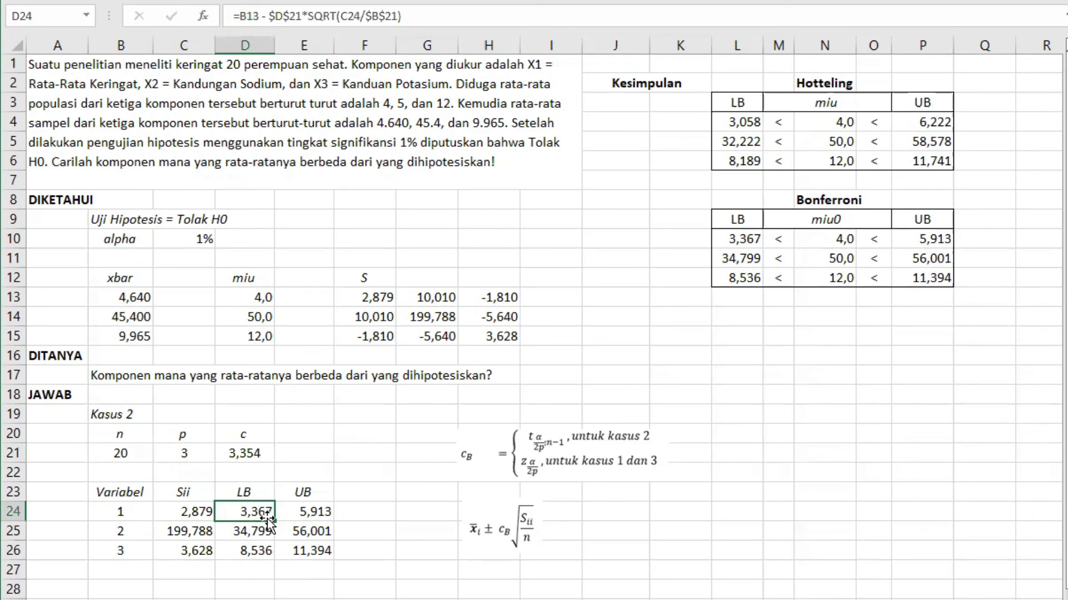
{"action": "left_click", "coordinate": [322, 514]}
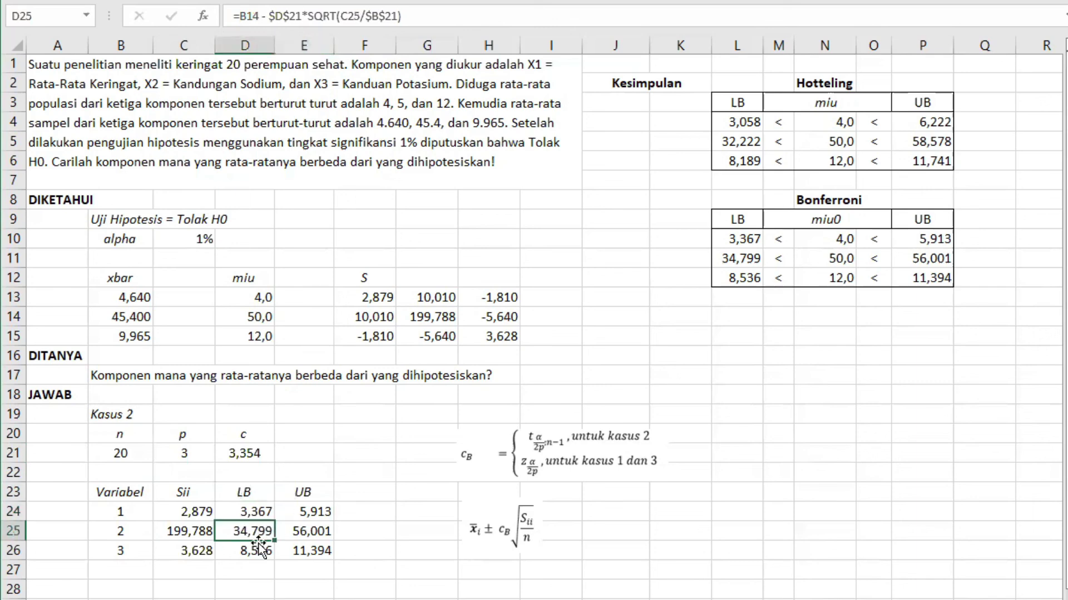
{"action": "left_click", "coordinate": [324, 535]}
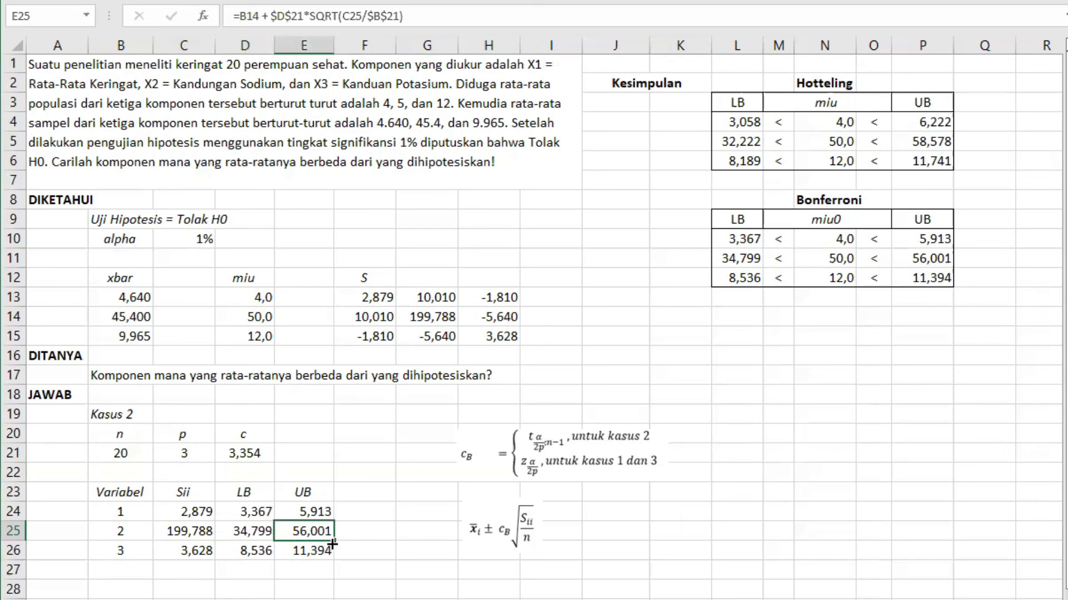
{"action": "left_click", "coordinate": [258, 552]}
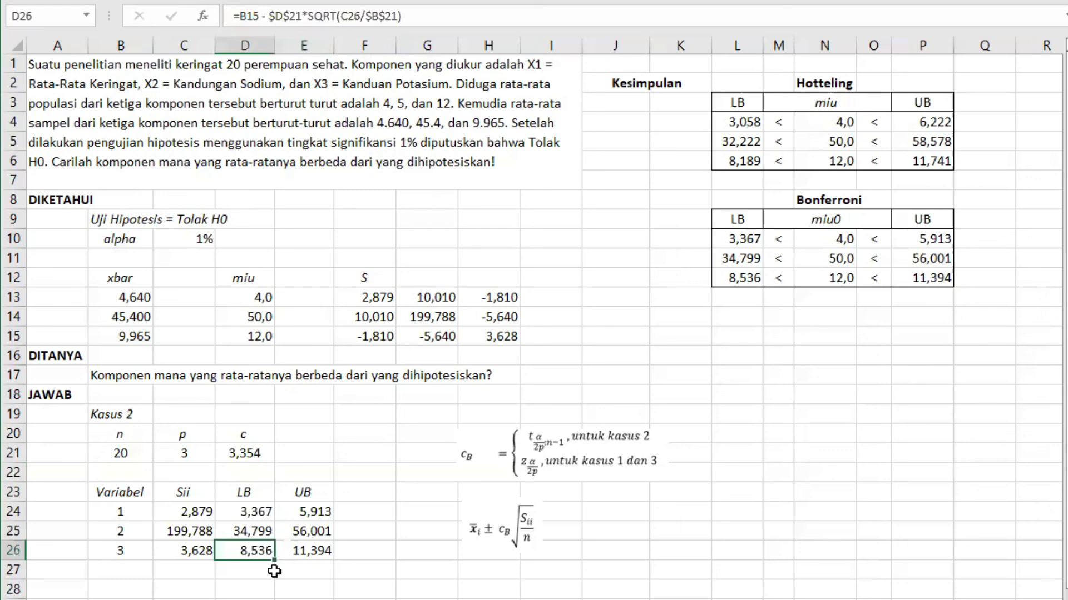
{"action": "left_click", "coordinate": [313, 552]}
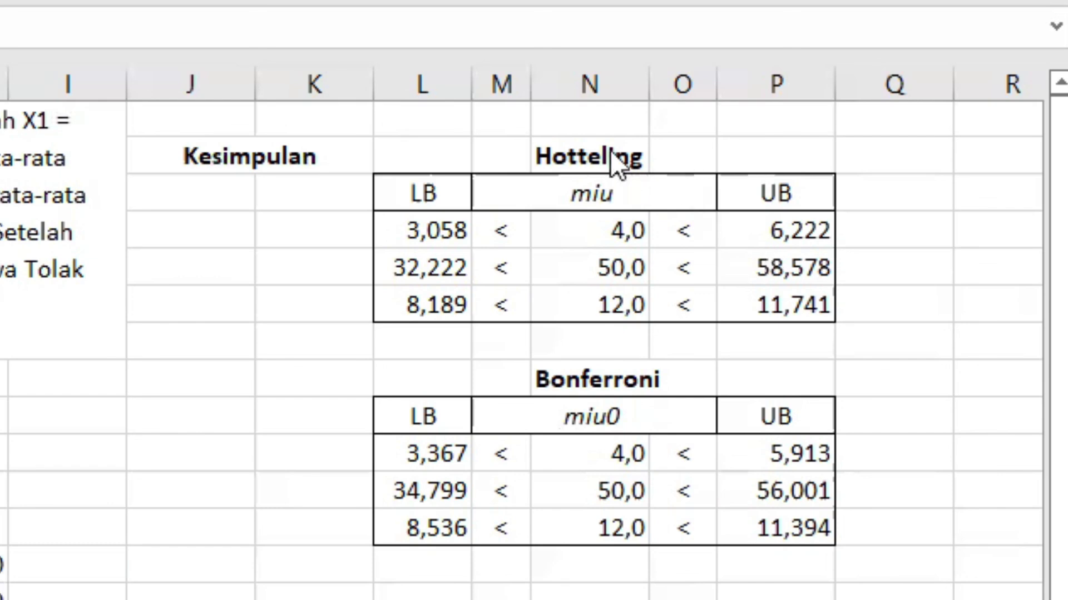
Step: Compare the hypothesised means in column N with the lower and upper bounds in the Hotelling and Bonferroni conclusion tables
{"action": "left_click", "coordinate": [607, 381]}
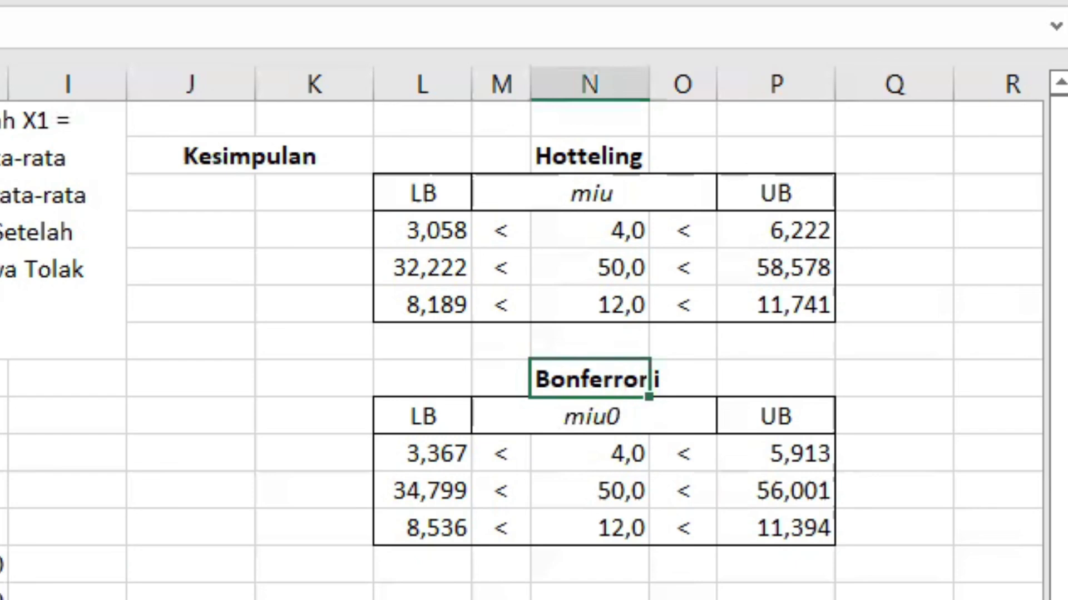
{"action": "key", "text": "ctrl+Home"}
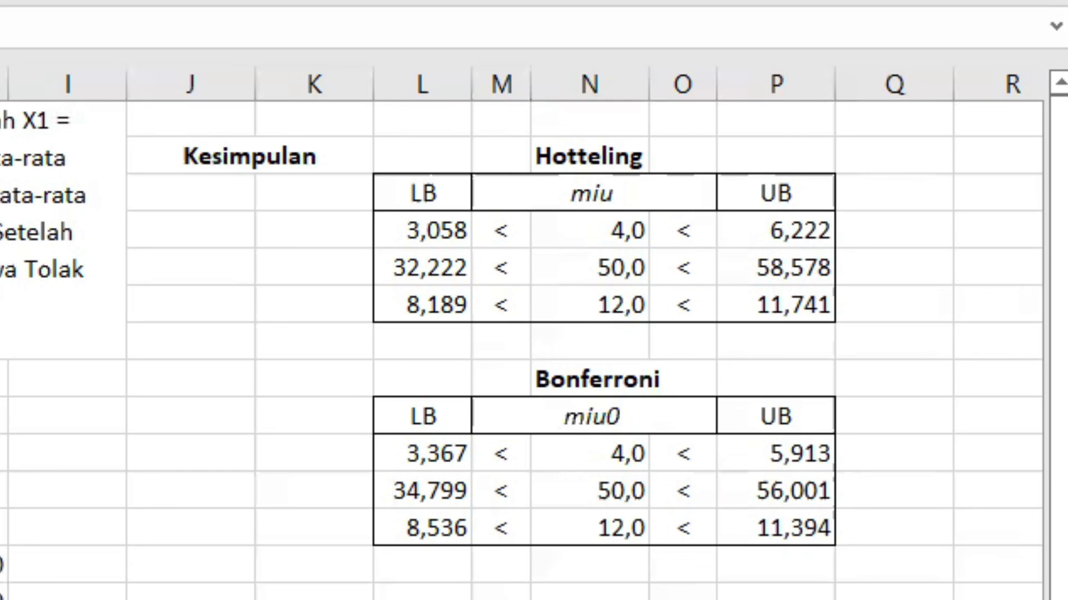
{"action": "left_click", "coordinate": [596, 234]}
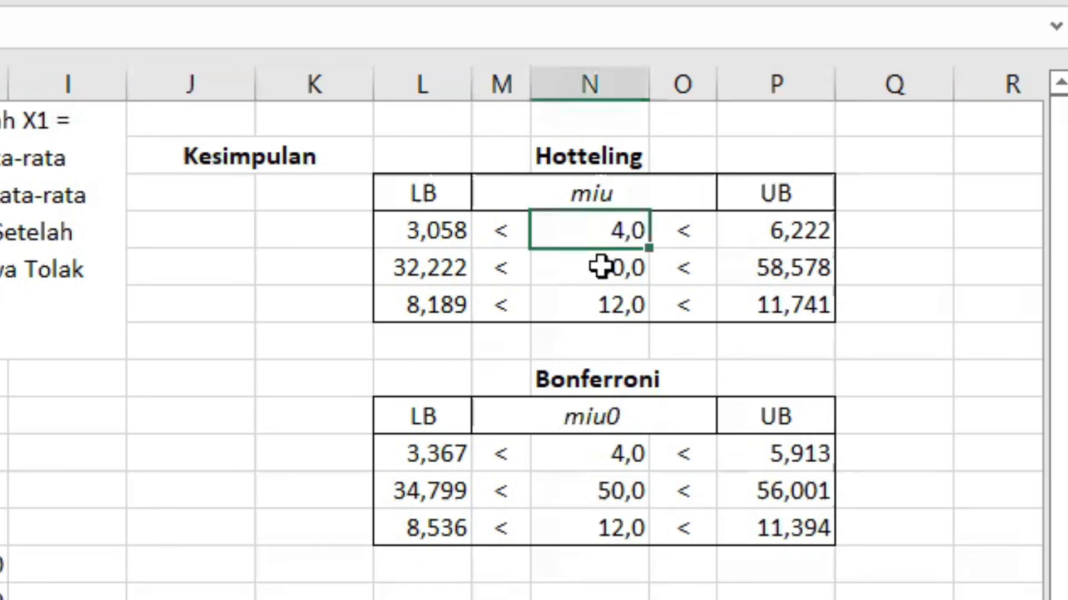
{"action": "left_click", "coordinate": [601, 268]}
{"action": "left_click", "coordinate": [603, 312]}
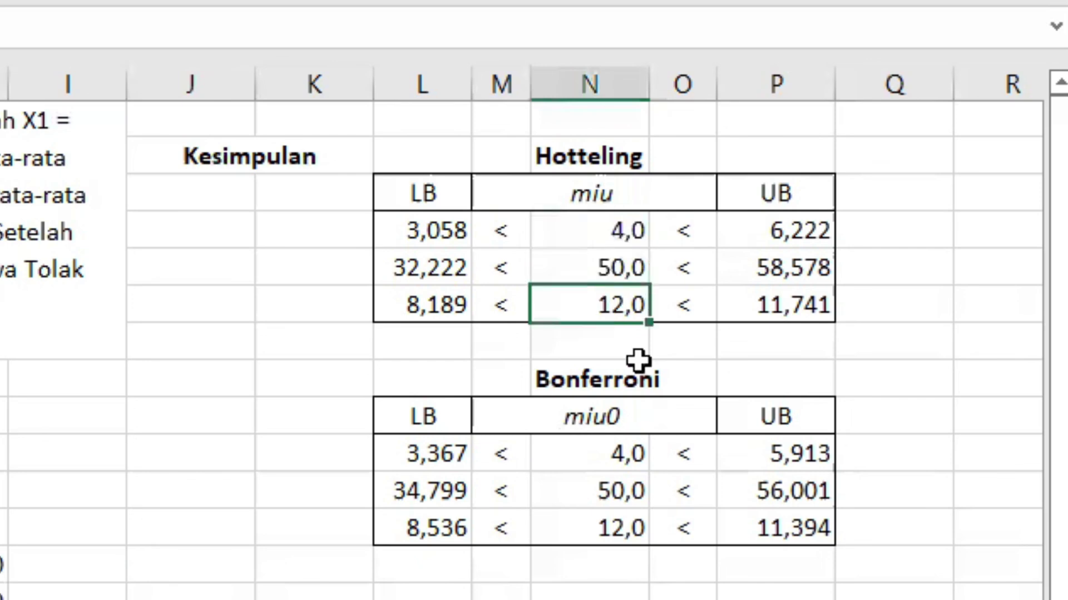
{"action": "left_click", "coordinate": [645, 448]}
{"action": "left_click", "coordinate": [638, 535]}
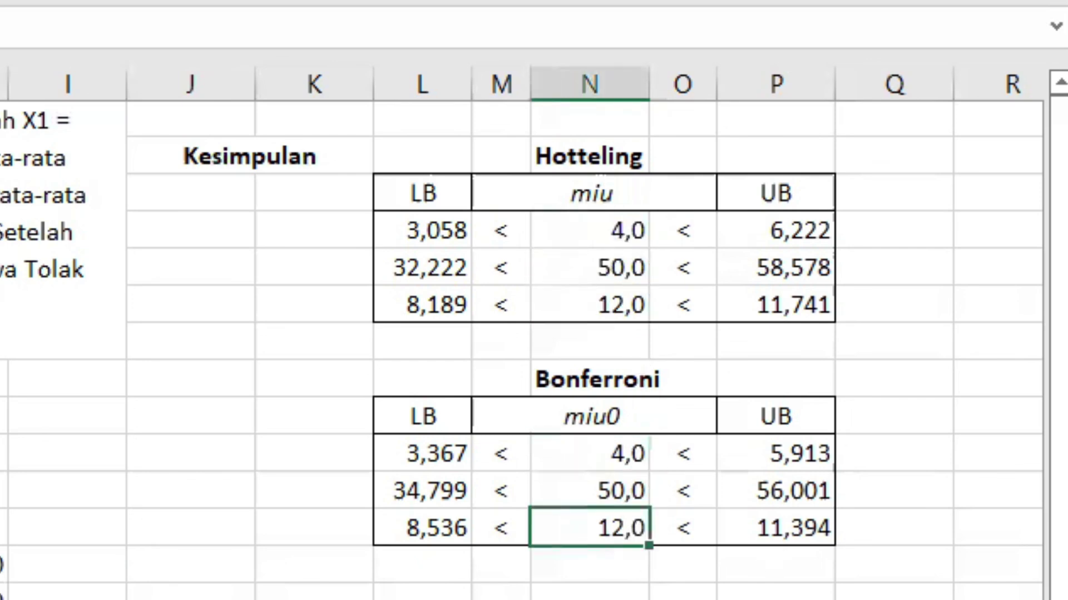